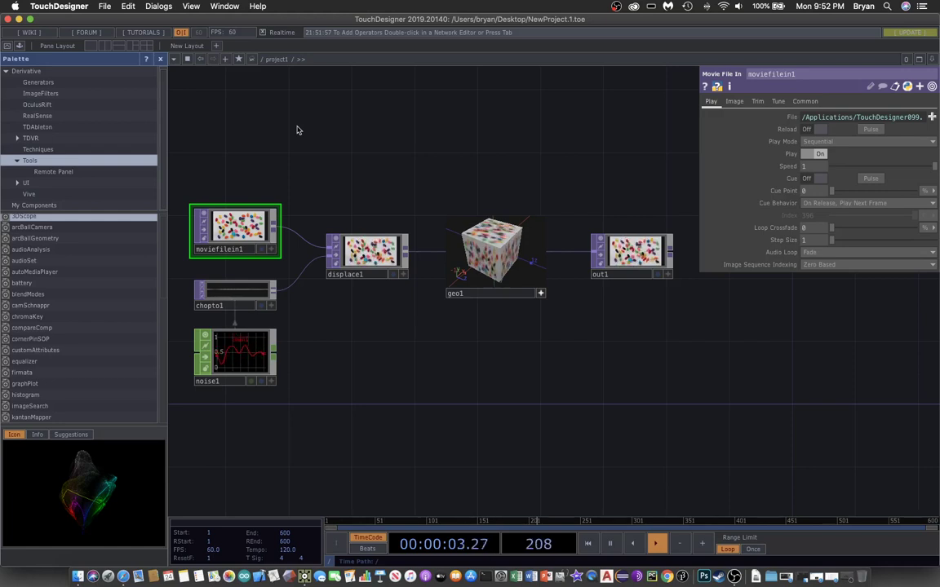
# Close the palette and box-select moviefilein1, chopto1, noise1, displace1 and geo1.
pyautogui.click(160, 59)
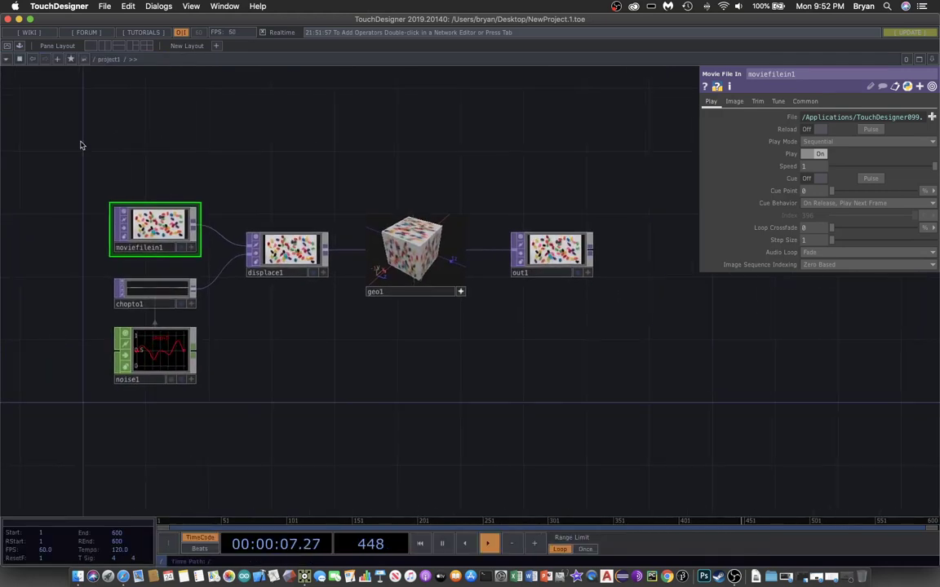
pyautogui.moveTo(80, 144); pyautogui.dragTo(457, 448)
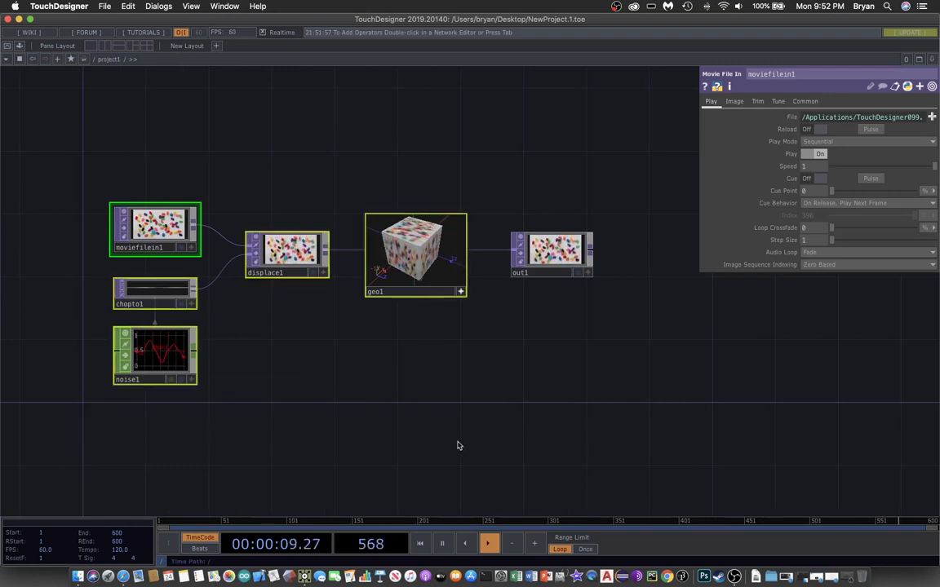
# Delete the selected operators and save as PlaySound004.toe in a new PlaySound004 project folder with Audio.
pyautogui.press('Delete')
pyautogui.click(104, 6)
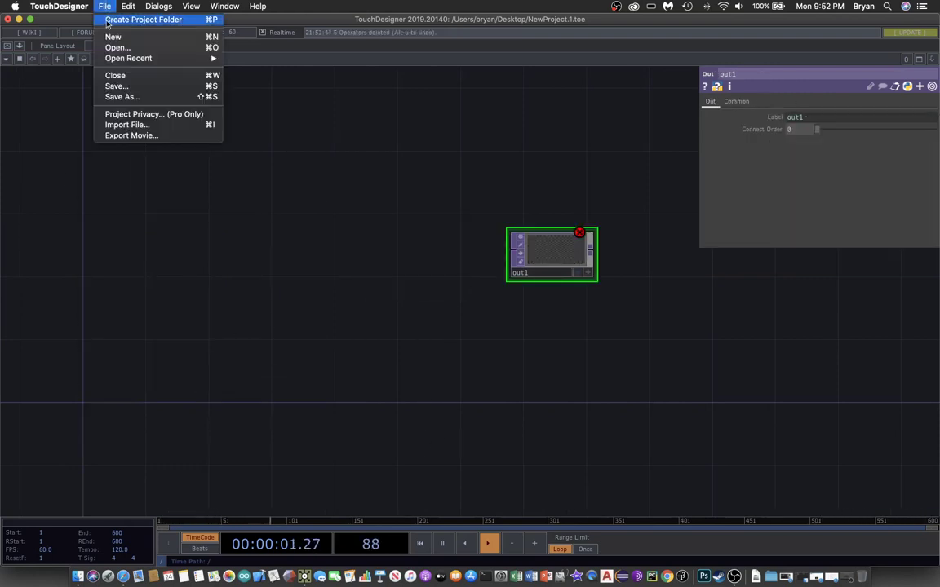
pyautogui.click(107, 22)
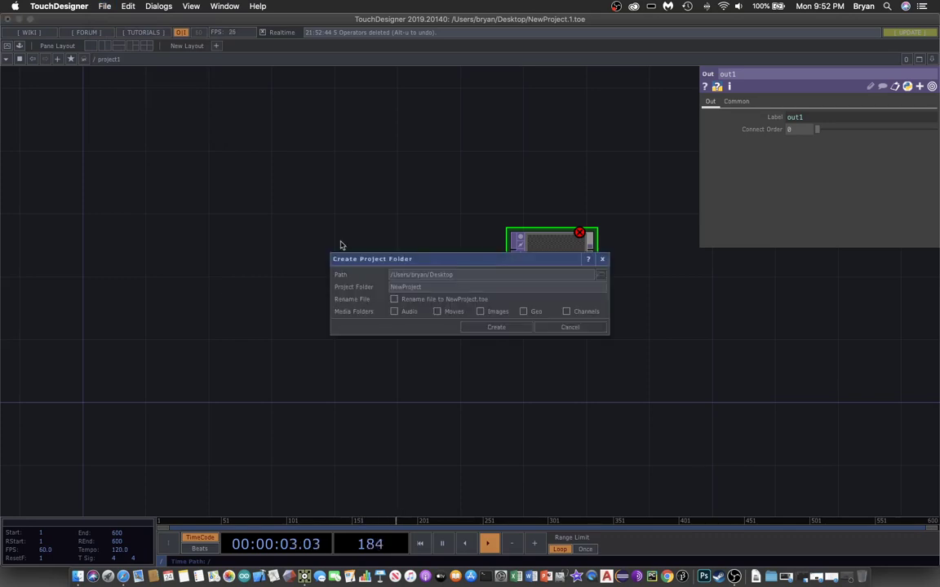
pyautogui.moveTo(466, 261); pyautogui.dragTo(243, 255)
pyautogui.click(227, 313)
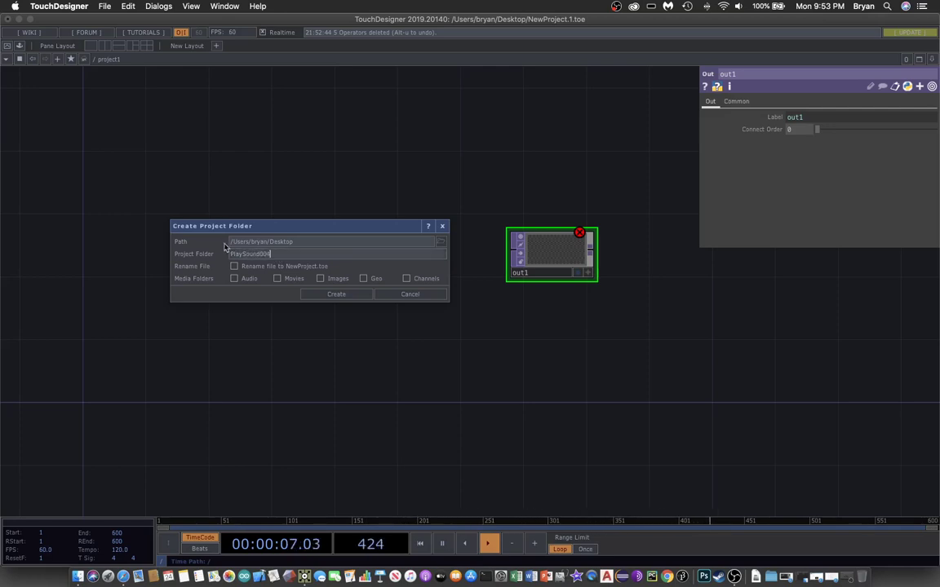
pyautogui.click(235, 267)
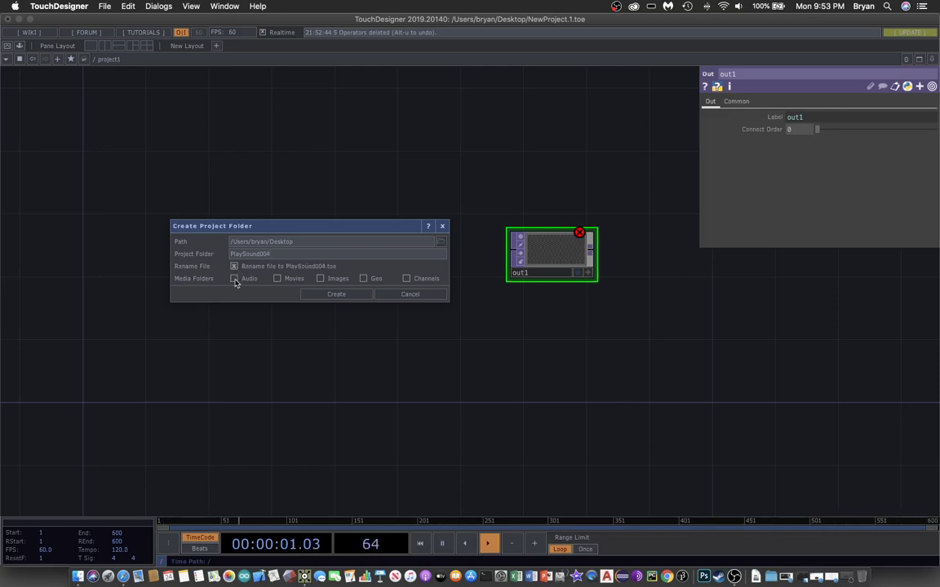
pyautogui.click(336, 295)
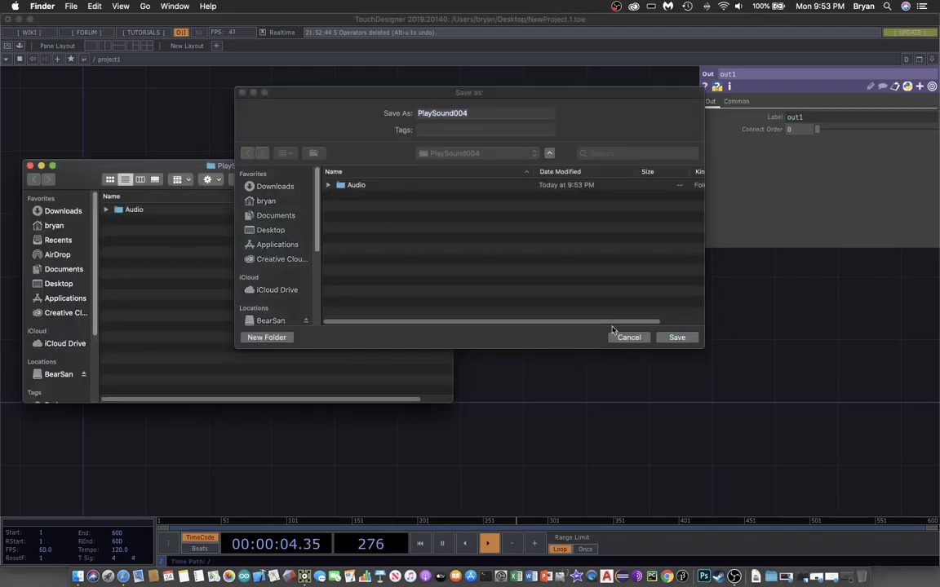
pyautogui.click(692, 340)
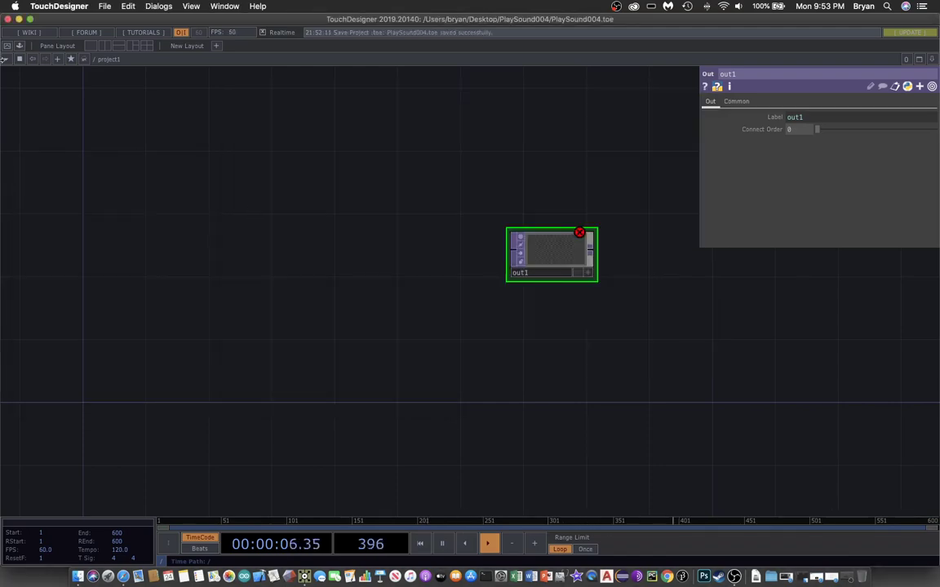
# Open the project's Audio folder and arrange it beside the Music samples window.
pyautogui.doubleClick(773, 21)
pyautogui.moveTo(364, 265); pyautogui.dragTo(361, 273)
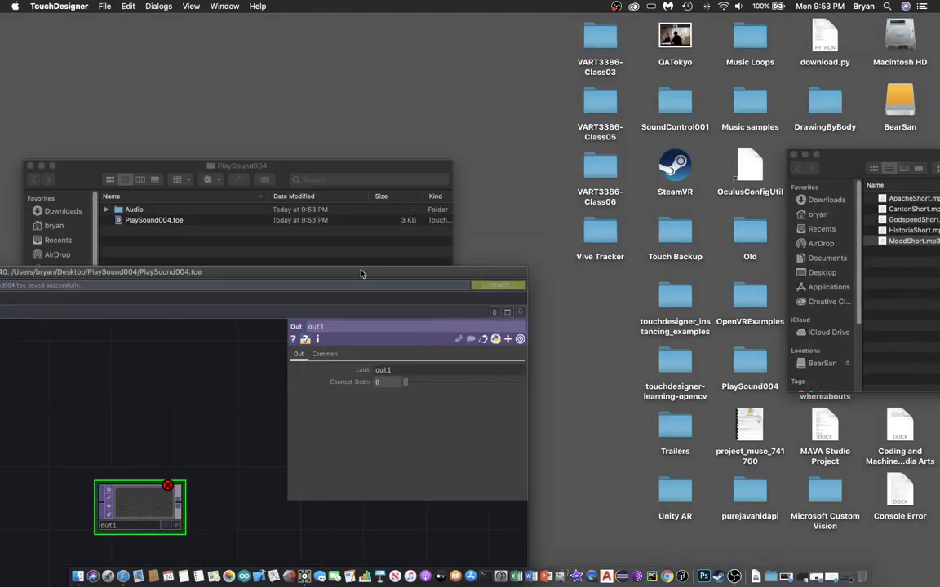
pyautogui.doubleClick(124, 210)
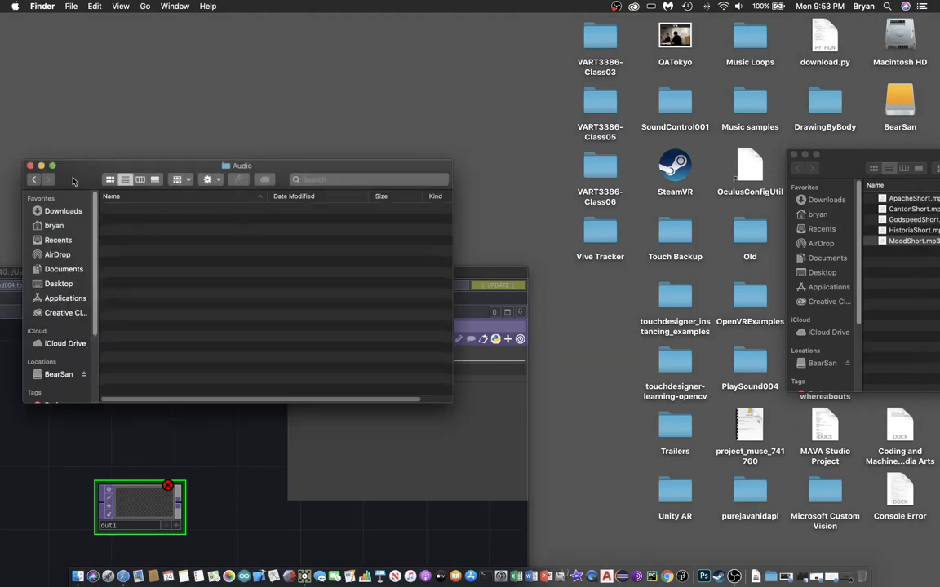
pyautogui.moveTo(73, 179); pyautogui.dragTo(111, 75)
pyautogui.moveTo(832, 155); pyautogui.dragTo(662, 70)
# Copy MoodShort.mp3 from Music samples and paste it into the Audio folder.
pyautogui.click(737, 167)
pyautogui.rightClick(730, 157)
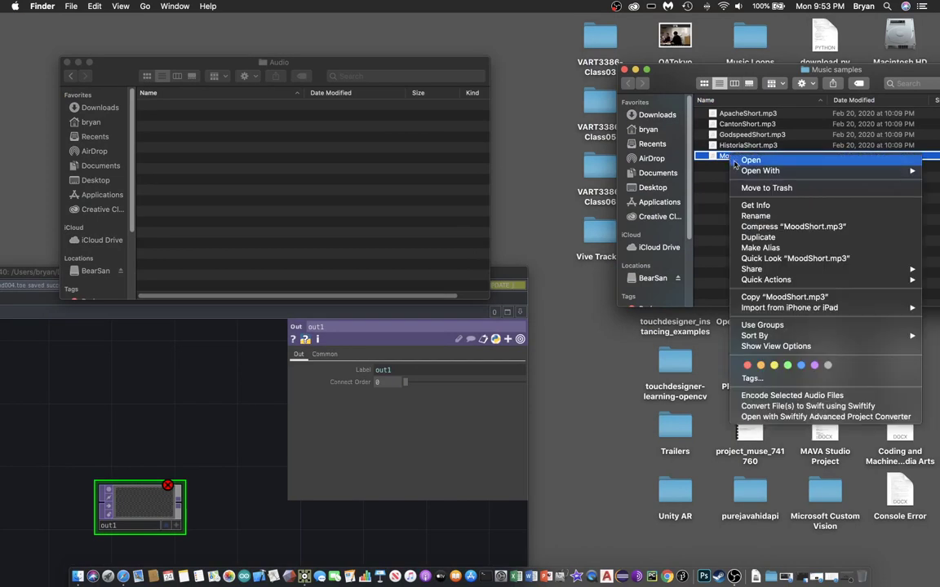
pyautogui.click(789, 298)
pyautogui.rightClick(293, 229)
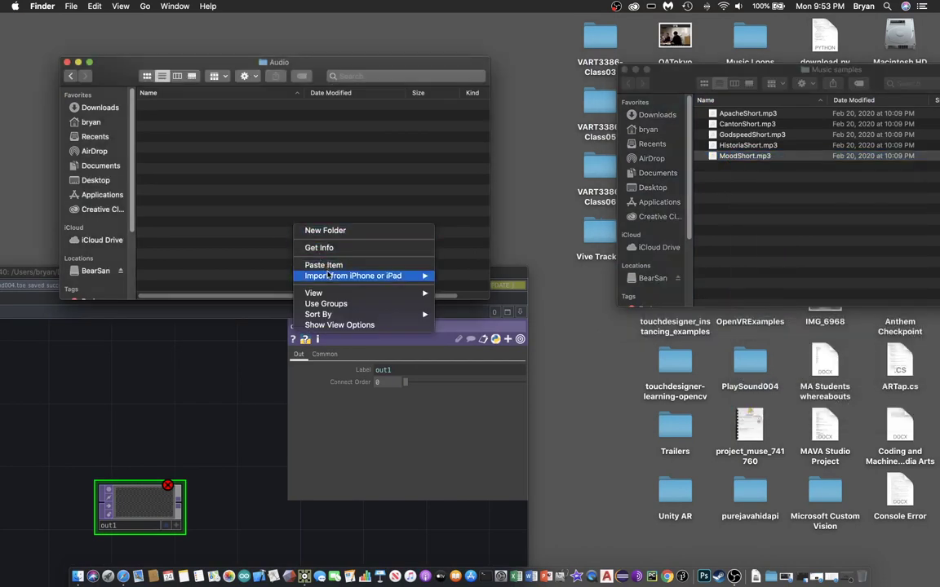
pyautogui.click(323, 265)
# Bring the TouchDesigner window back to the front and move it up the screen.
pyautogui.moveTo(164, 61); pyautogui.dragTo(150, 33)
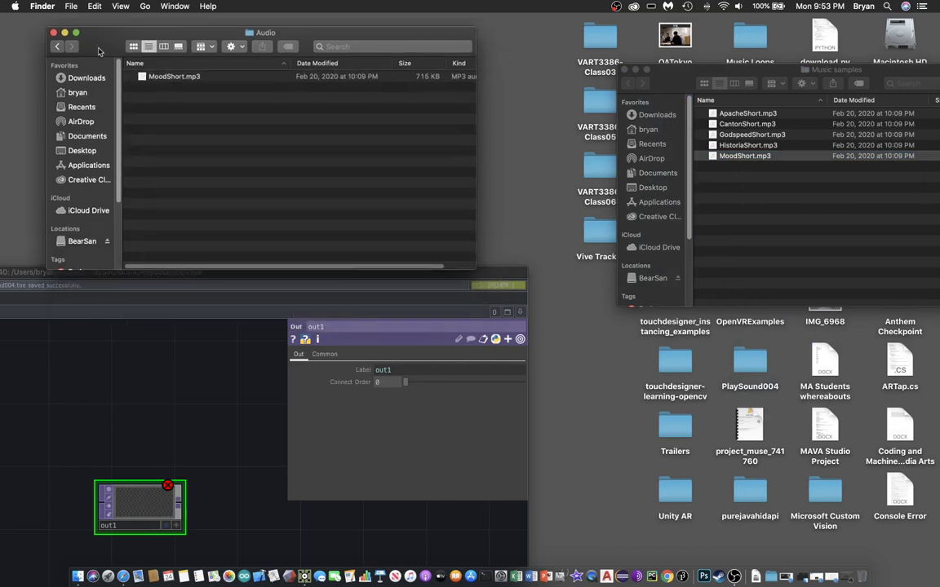
pyautogui.click(210, 278)
pyautogui.moveTo(210, 278); pyautogui.dragTo(621, 103)
# Add MoodShort.mp3 to the network and wire it into a new Audio Device Out CHOP.
pyautogui.moveTo(143, 77); pyautogui.dragTo(172, 273)
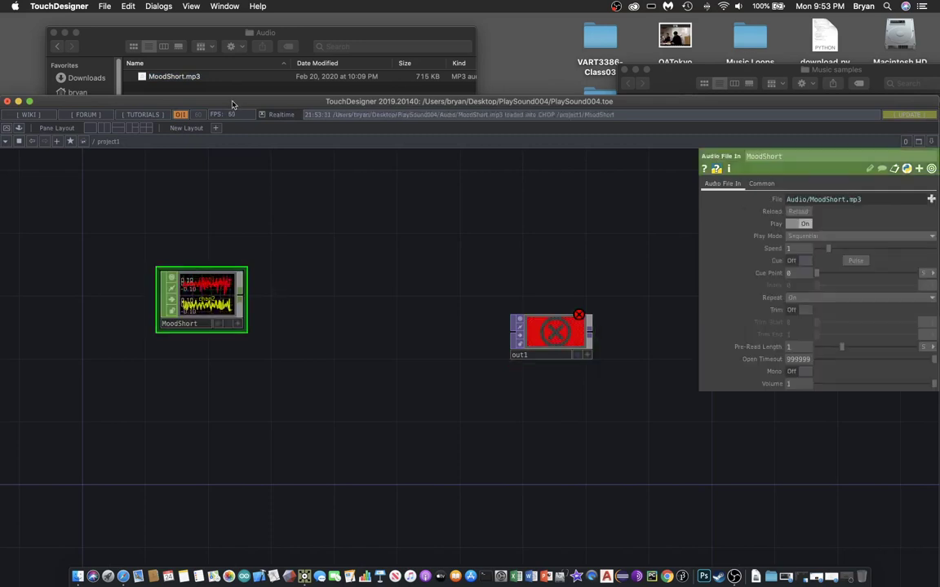
pyautogui.moveTo(210, 101); pyautogui.dragTo(210, 19)
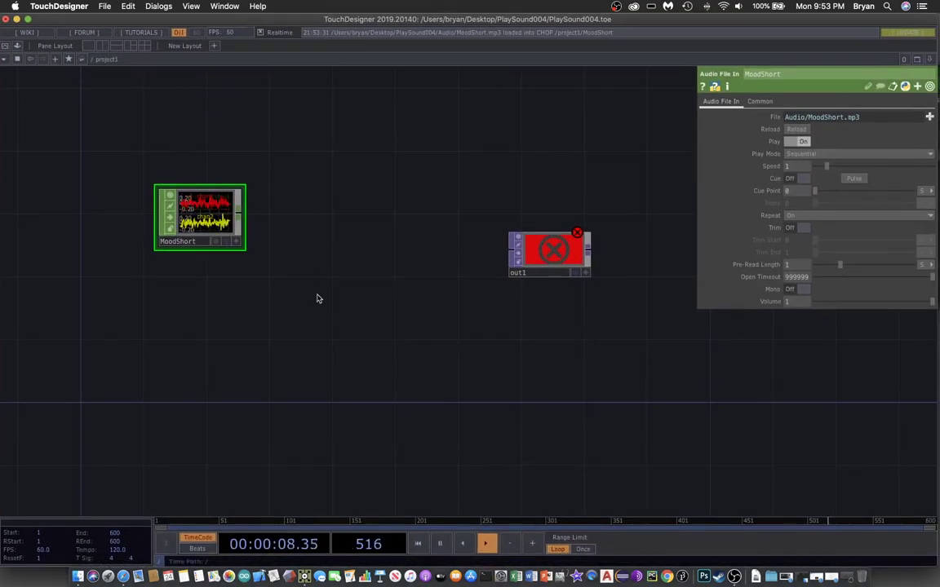
pyautogui.press('Tab')
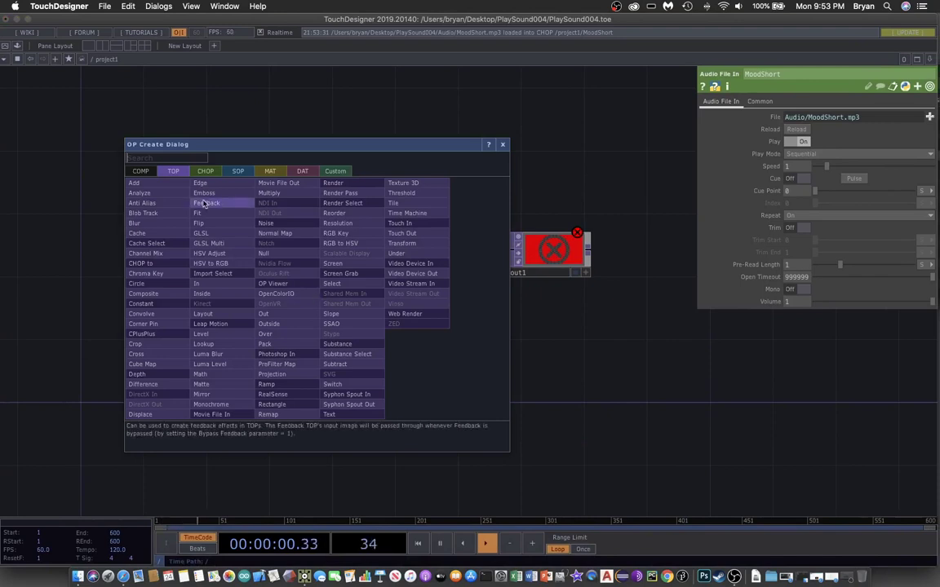
pyautogui.click(205, 170)
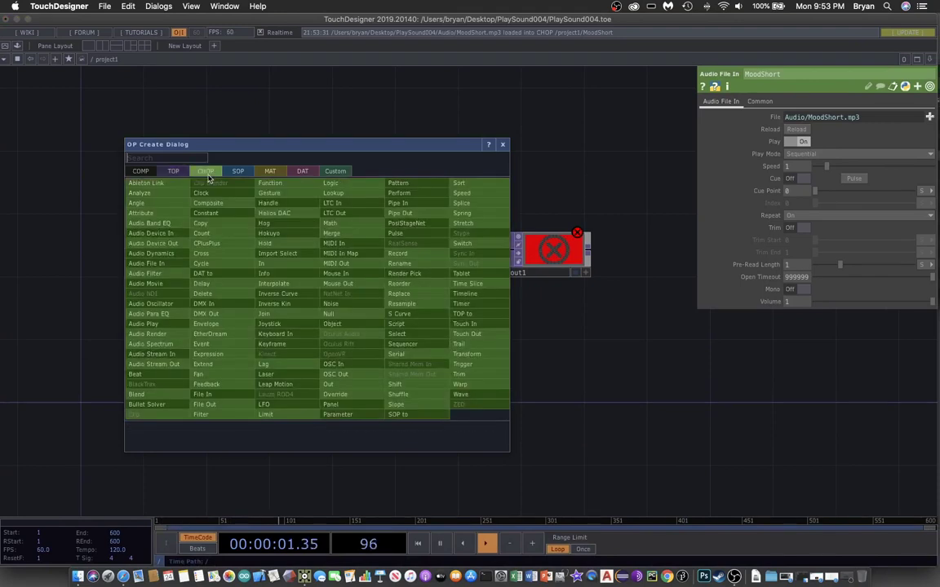
pyautogui.click(182, 243)
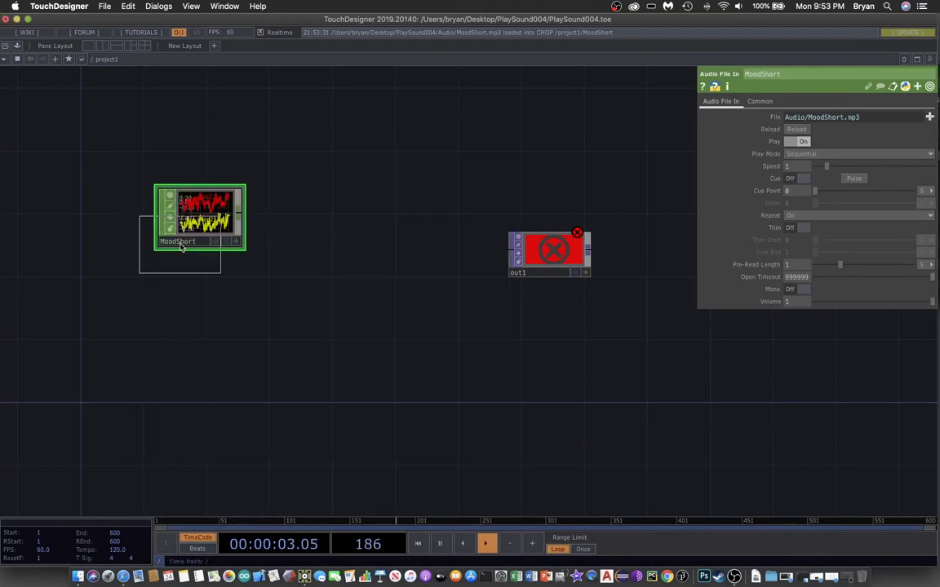
pyautogui.click(301, 338)
pyautogui.moveTo(242, 218); pyautogui.dragTo(158, 325)
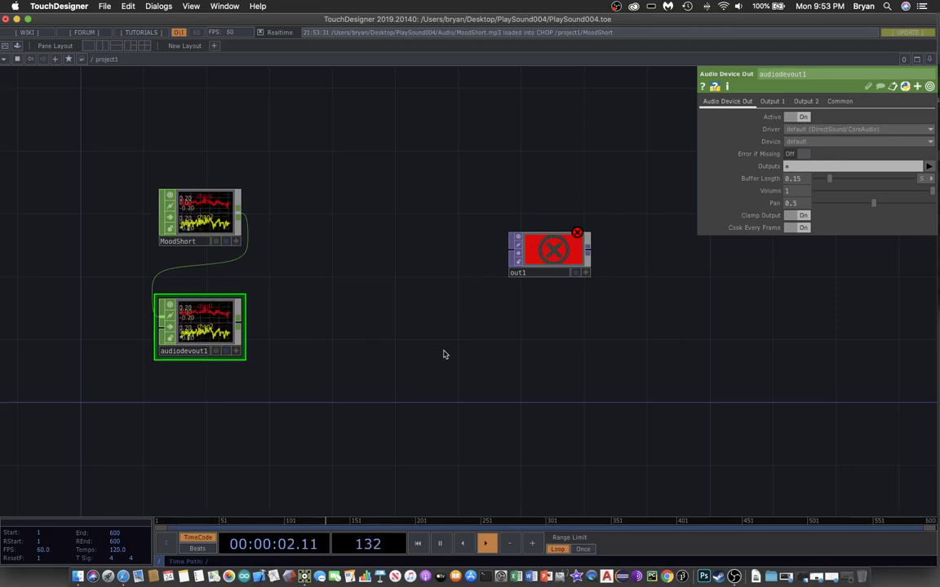
# Lower the system volume and move out1 aside to the lower right.
pyautogui.press('XF86AudioLowerVolume')
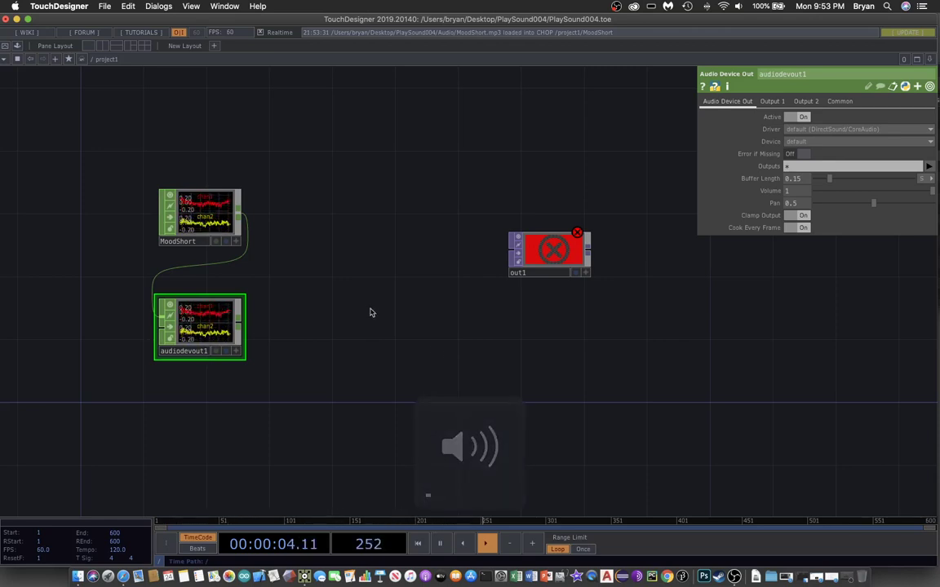
pyautogui.moveTo(379, 261); pyautogui.dragTo(328, 198)
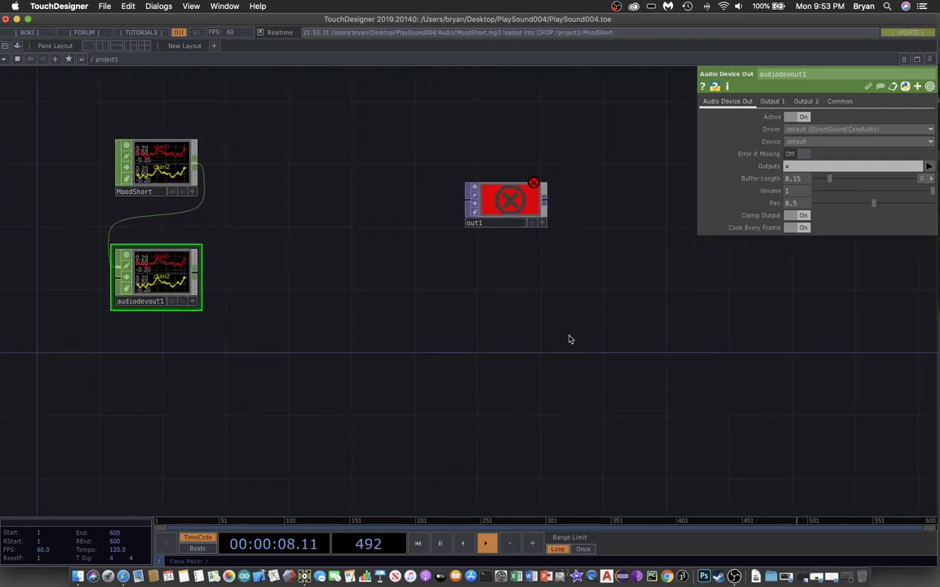
pyautogui.moveTo(569, 337); pyautogui.dragTo(542, 339)
pyautogui.moveTo(500, 220); pyautogui.dragTo(622, 288)
# Add an Audio Spectrum CHOP right of MoodShort and feed MoodShort into it.
pyautogui.press('Tab')
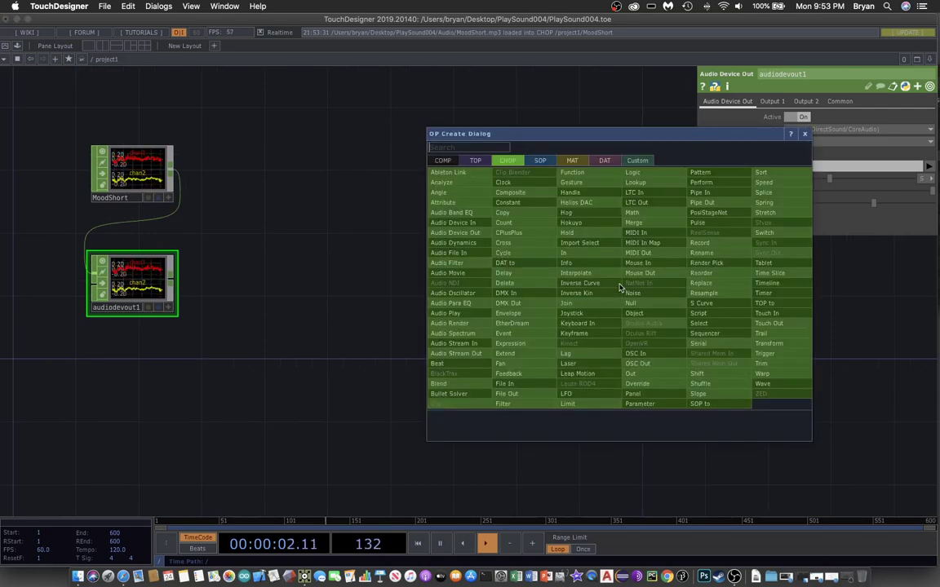
pyautogui.moveTo(618, 142); pyautogui.dragTo(567, 110)
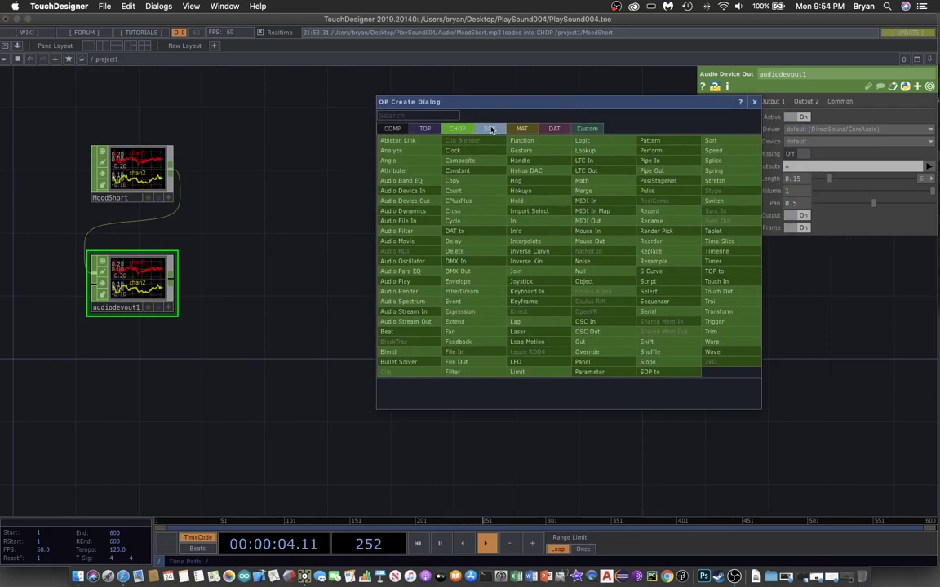
pyautogui.click(408, 261)
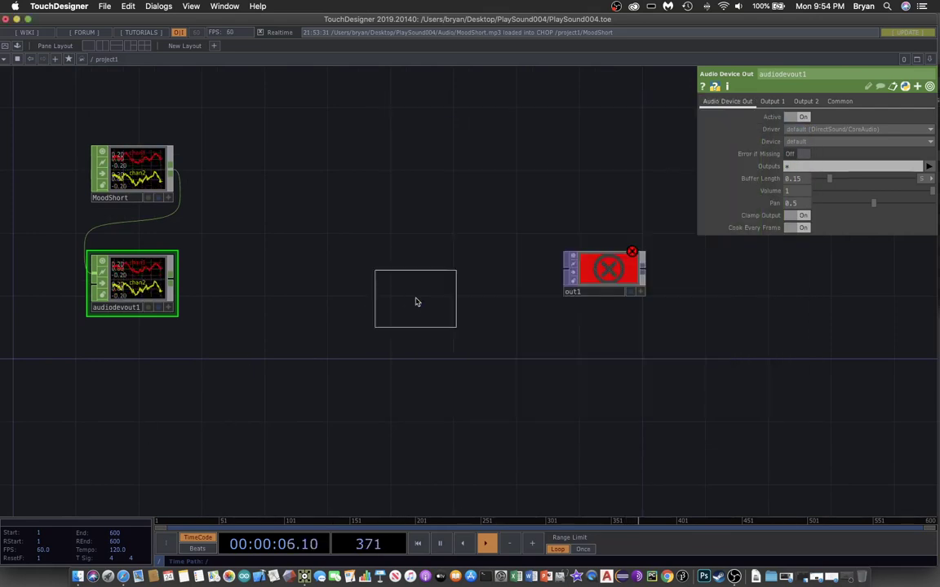
pyautogui.click(283, 185)
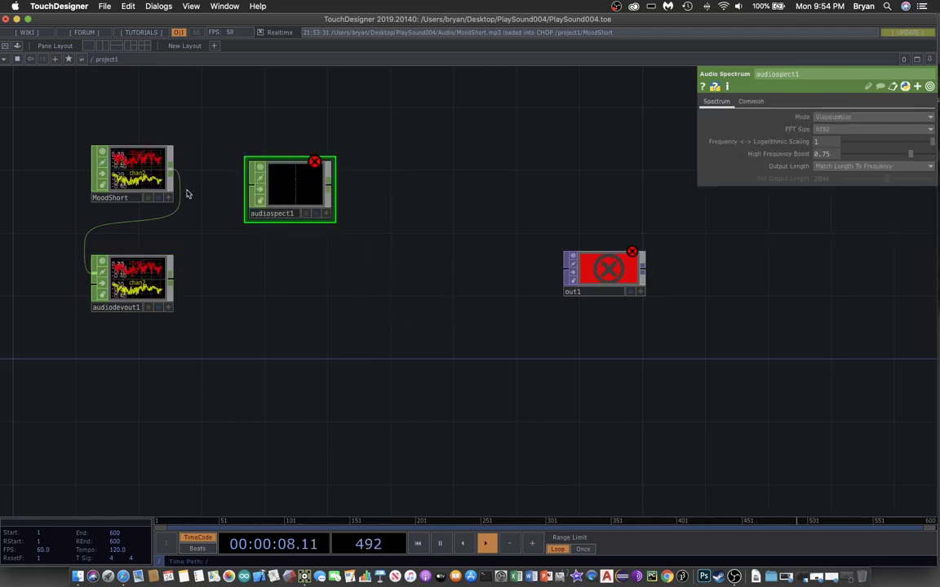
pyautogui.click(247, 186)
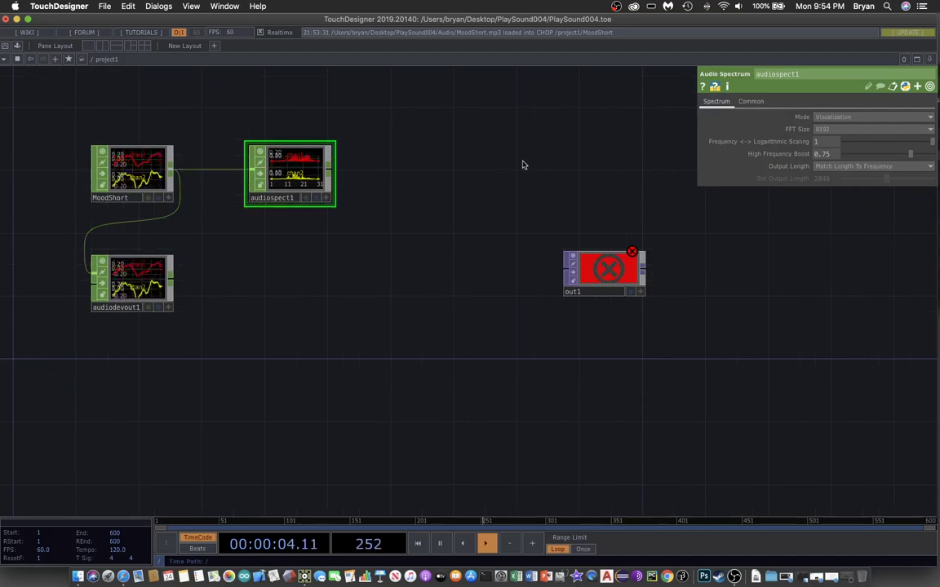
# Set audiospect1's output length to manual and its FFT size to 2048.
pyautogui.scroll(2, 504, 159)
pyautogui.hscroll(-5, 649, 199)
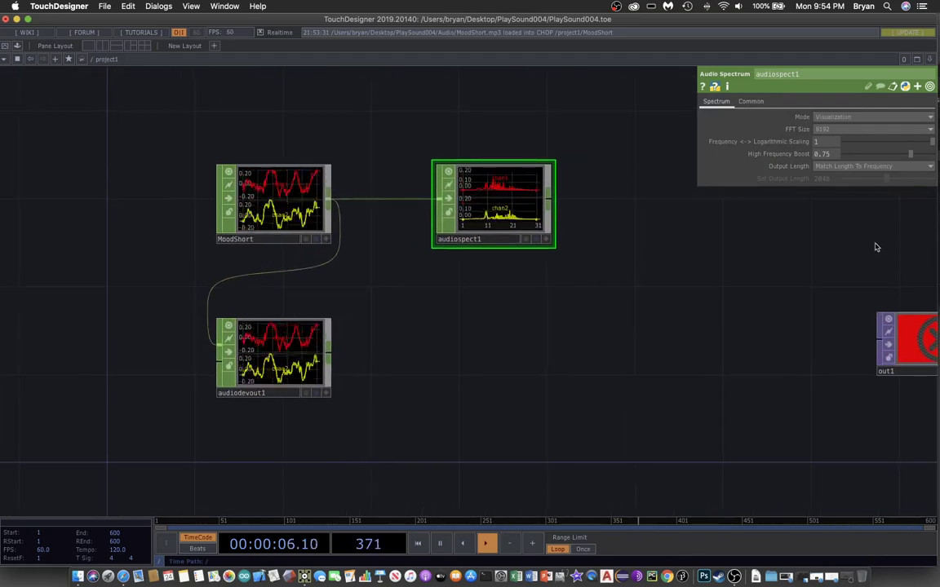
pyautogui.click(842, 166)
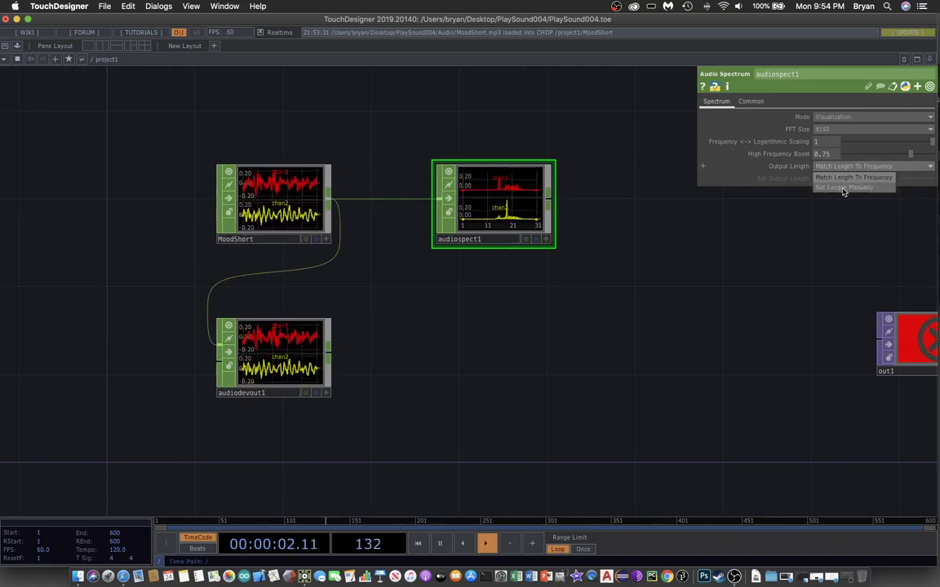
pyautogui.click(844, 188)
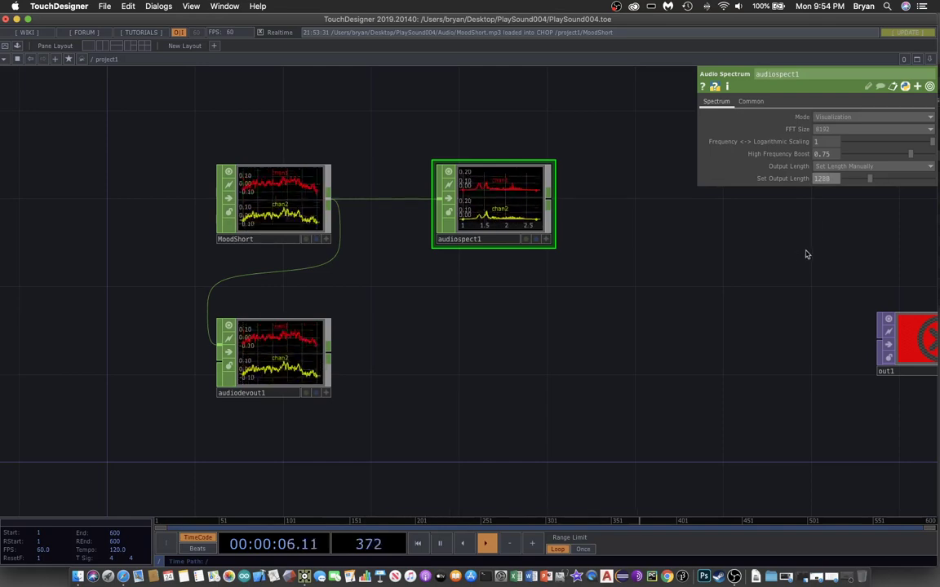
pyautogui.click(836, 130)
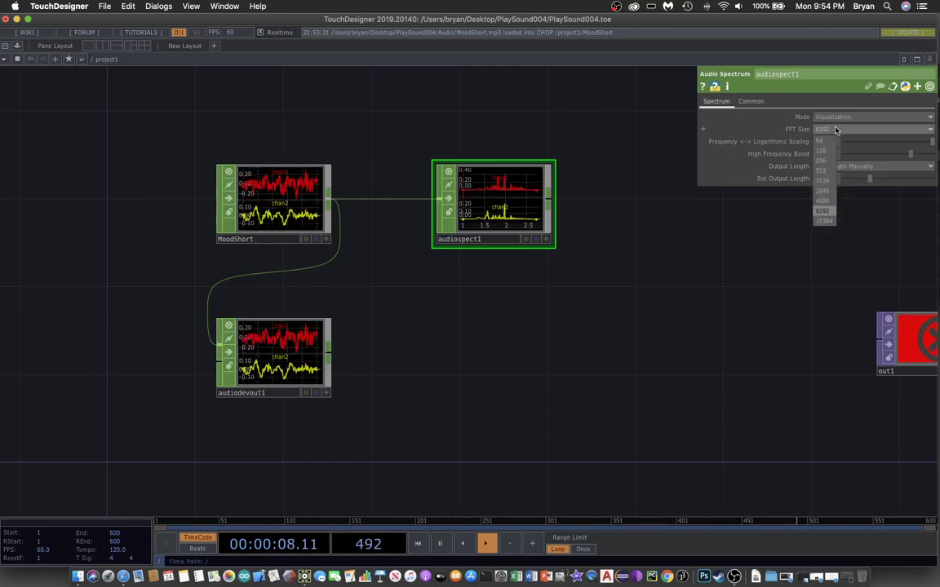
pyautogui.click(828, 196)
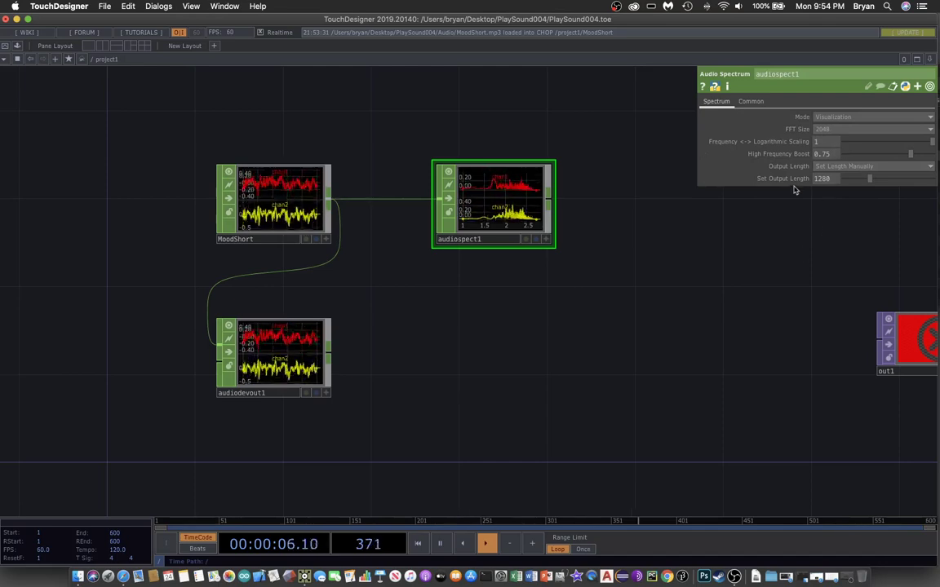
pyautogui.moveTo(630, 332); pyautogui.dragTo(503, 323)
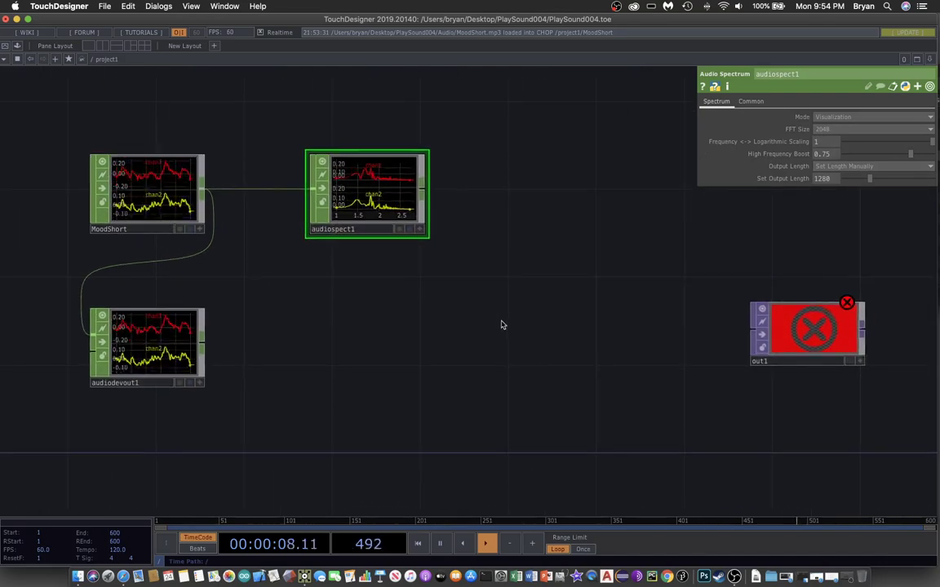
# Add a Select CHOP below audiospect1 and feed audiospect1 into it.
pyautogui.press('Tab')
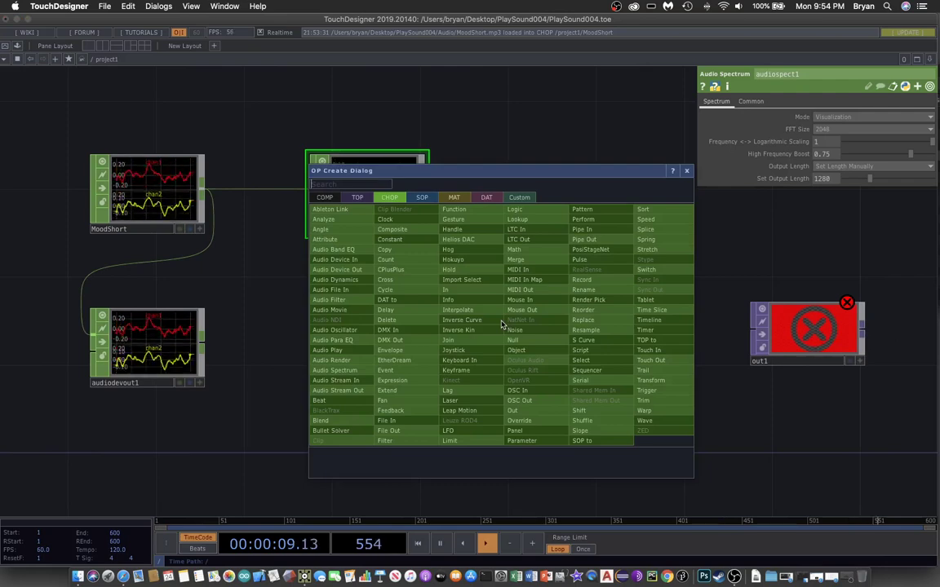
pyautogui.click(580, 360)
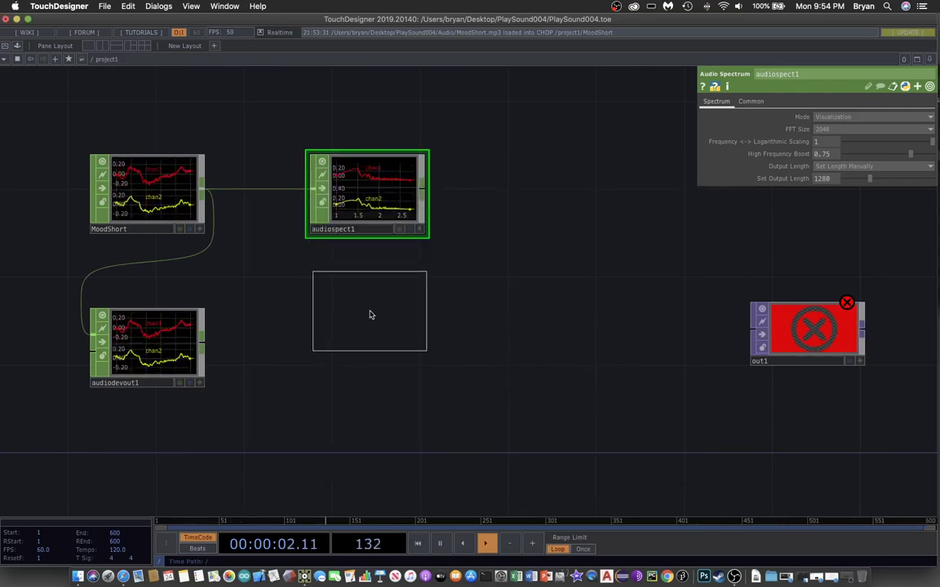
pyautogui.click(369, 316)
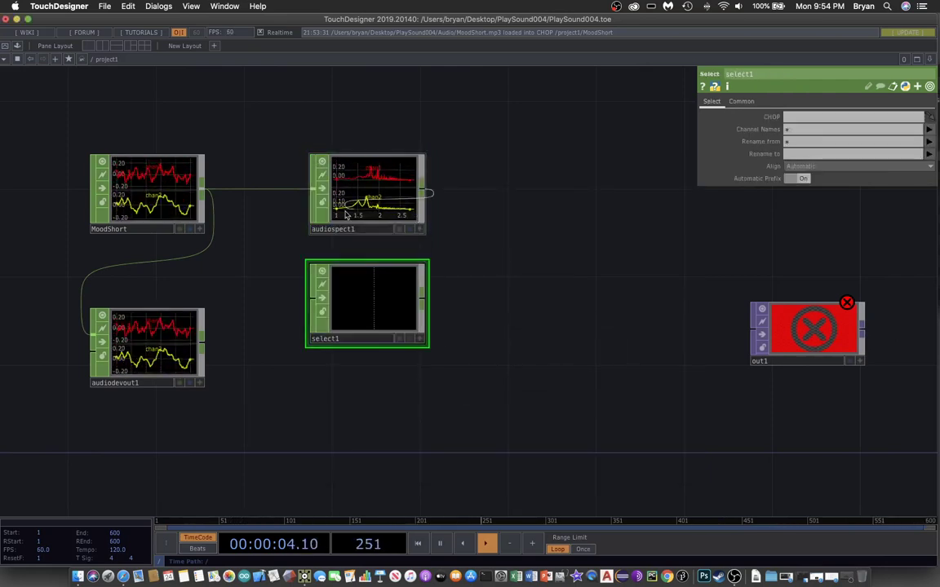
pyautogui.click(311, 299)
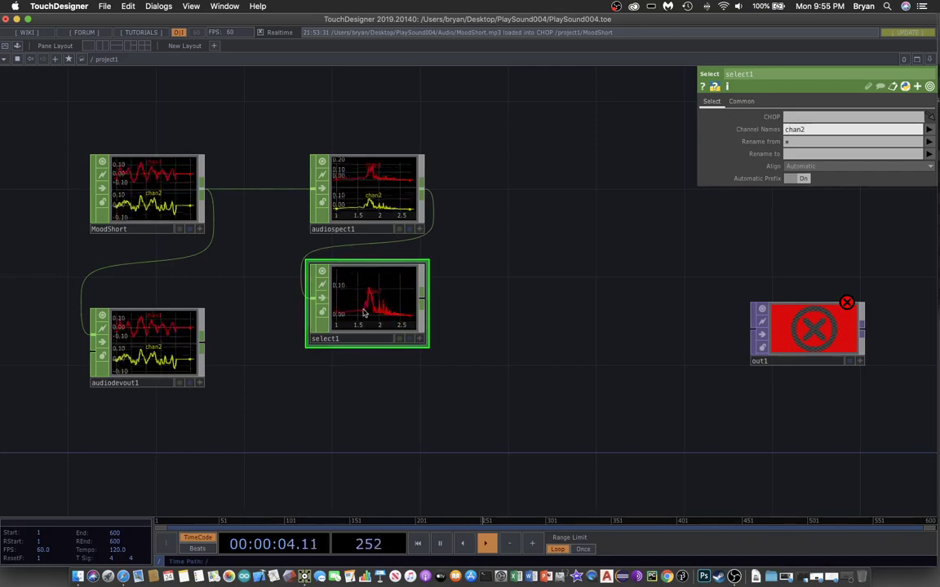
# Preview select1's chan2 spectrum in a floating viewer, then close the viewer.
pyautogui.hscroll(5, 493, 392)
pyautogui.scroll(-3, 493, 393)
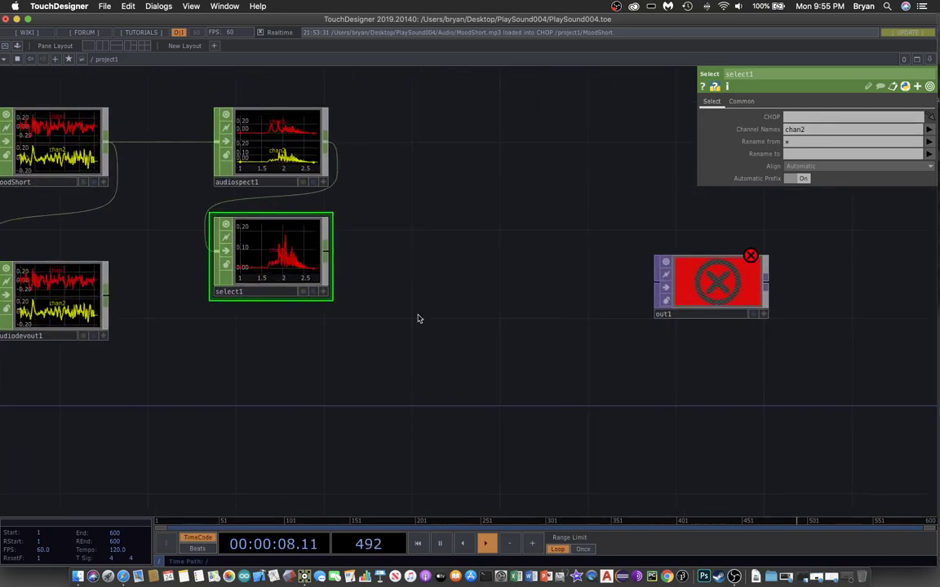
pyautogui.rightClick(302, 258)
pyautogui.click(320, 252)
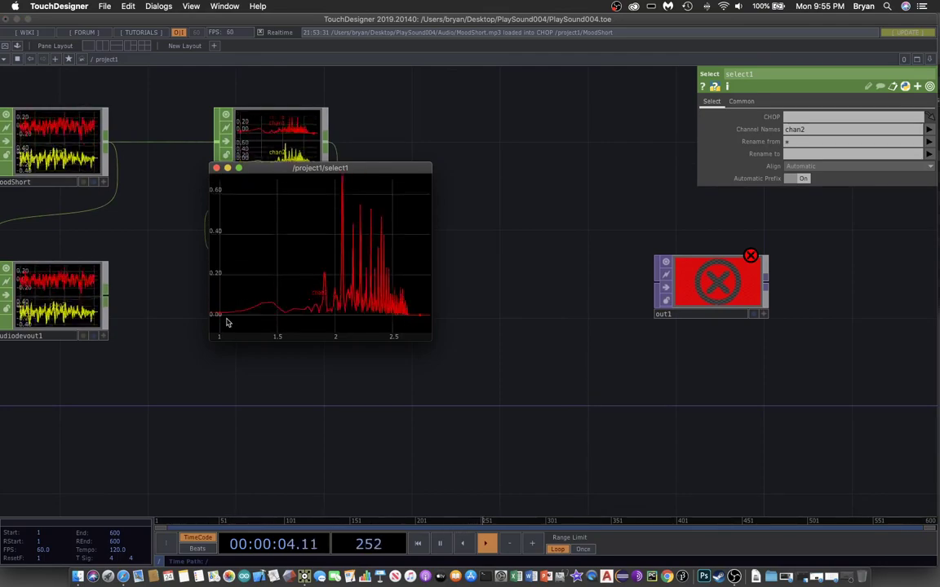
pyautogui.click(215, 167)
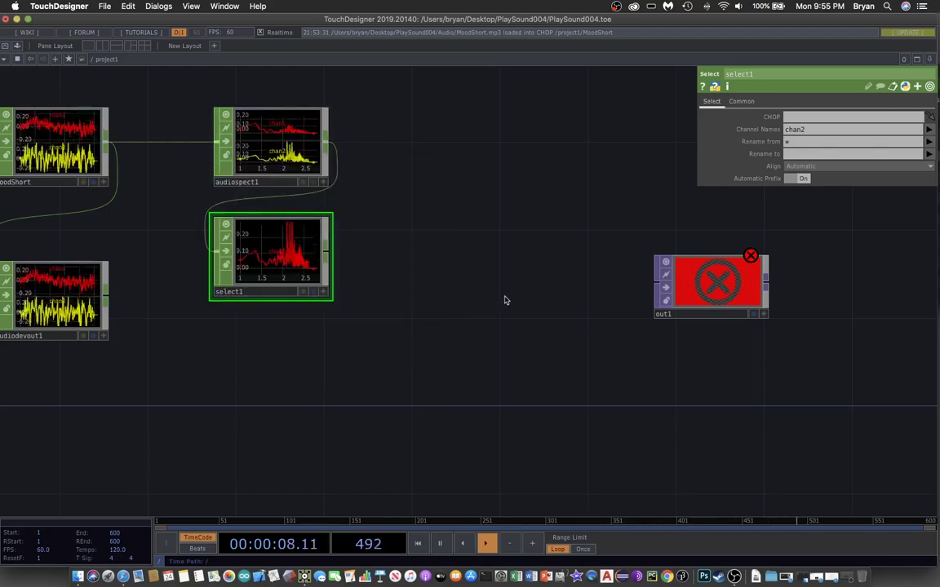
# Add a Limit CHOP below select1 and feed select1 into it.
pyautogui.press('Tab')
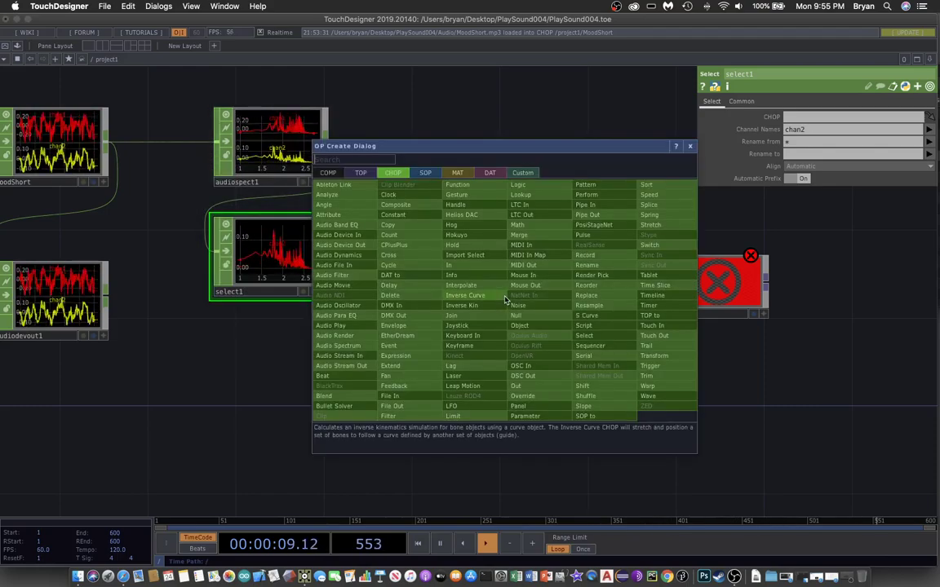
pyautogui.click(495, 383)
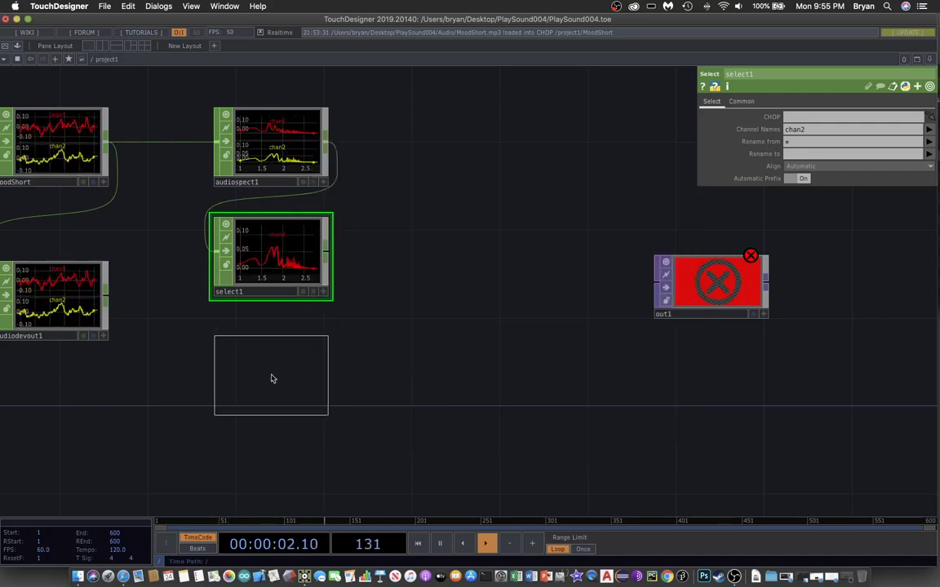
pyautogui.click(272, 379)
pyautogui.moveTo(384, 381); pyautogui.dragTo(490, 355)
pyautogui.moveTo(425, 234); pyautogui.dragTo(377, 369)
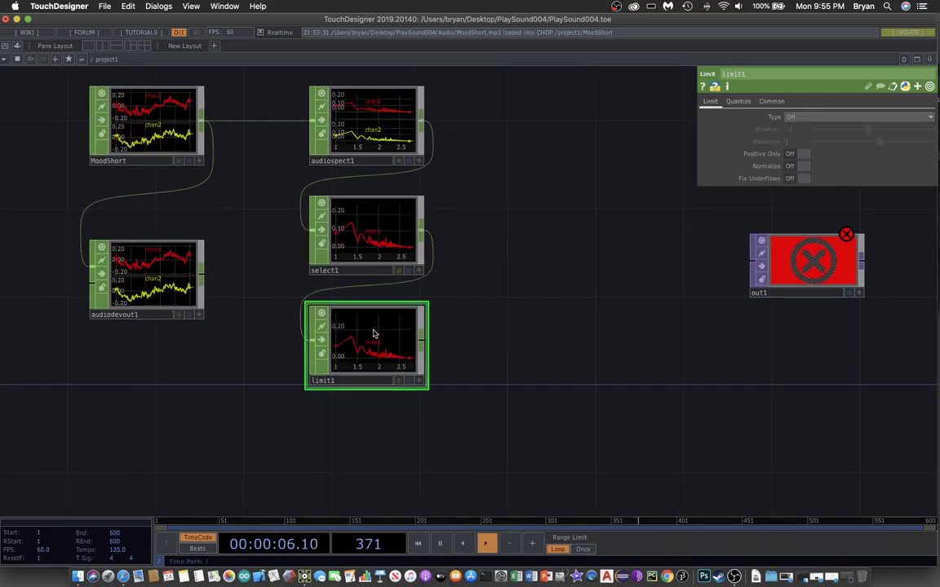
# Set limit1's type to Clamp and turn Normalize on.
pyautogui.moveTo(649, 286); pyautogui.dragTo(708, 268)
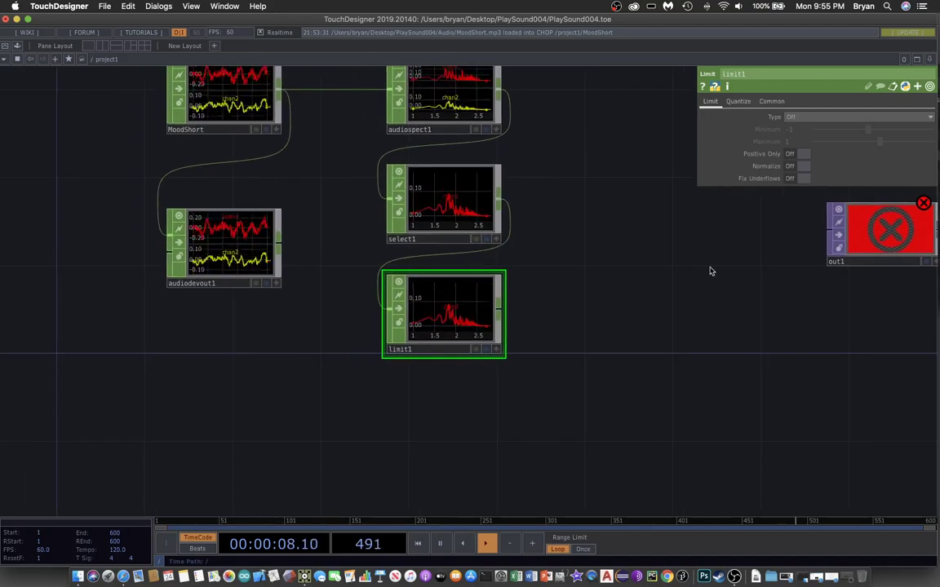
pyautogui.click(805, 119)
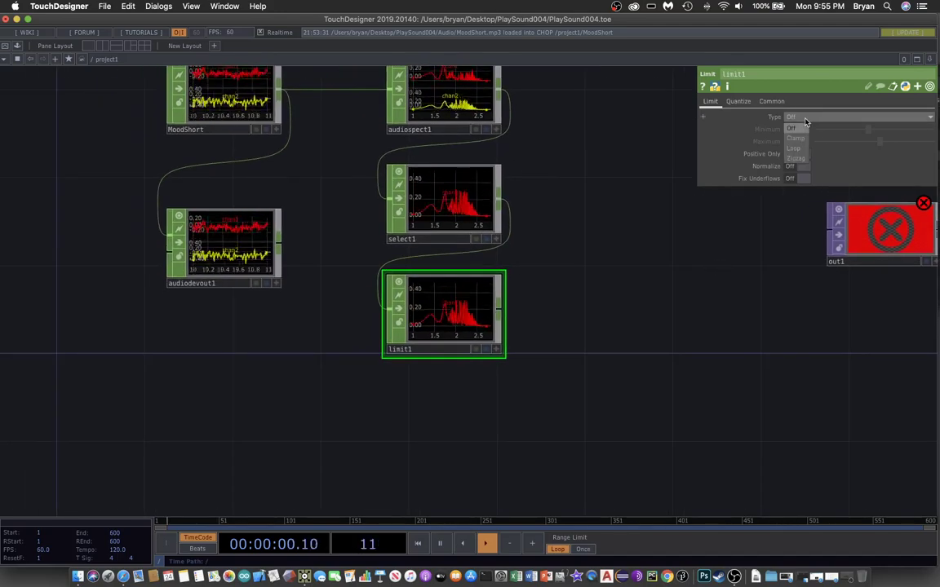
pyautogui.click(803, 139)
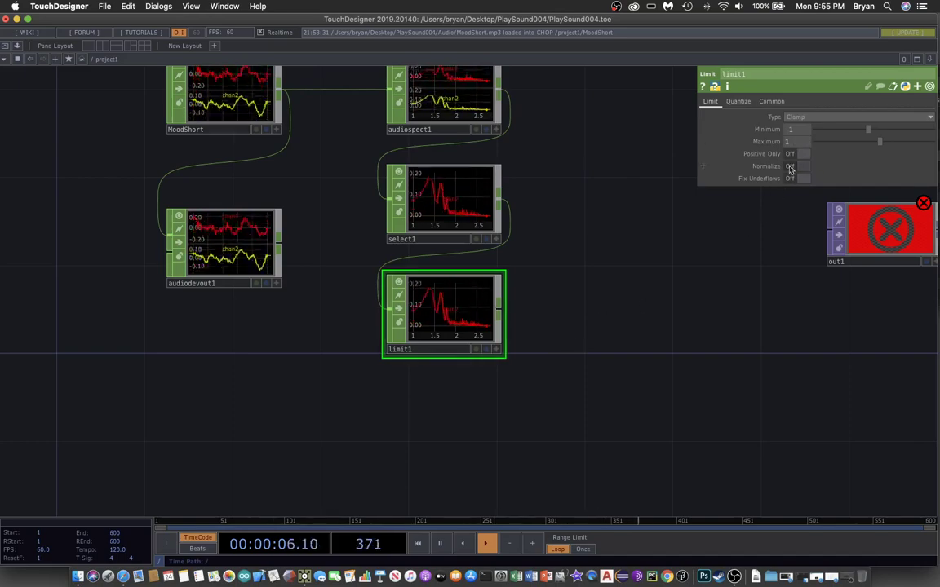
pyautogui.click(790, 166)
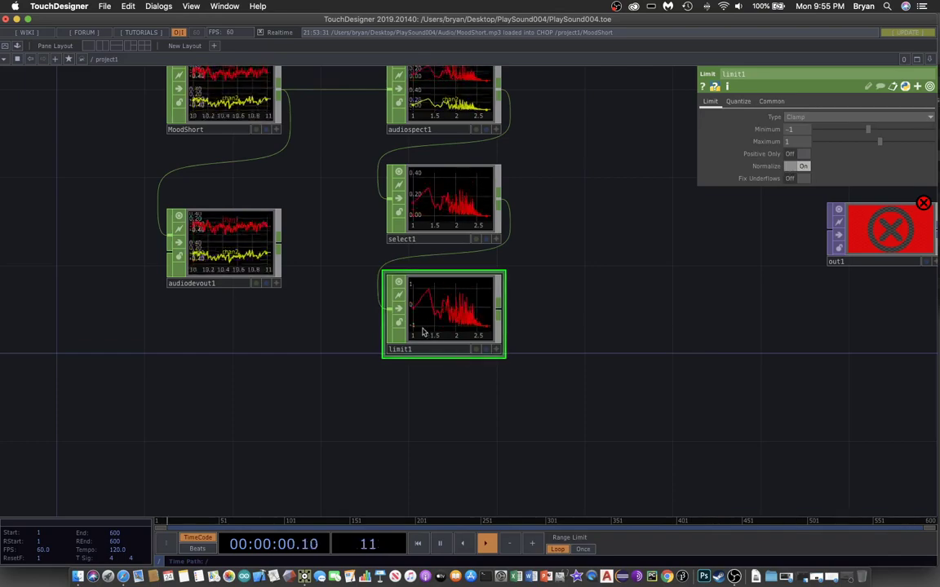
pyautogui.moveTo(625, 408); pyautogui.dragTo(423, 456)
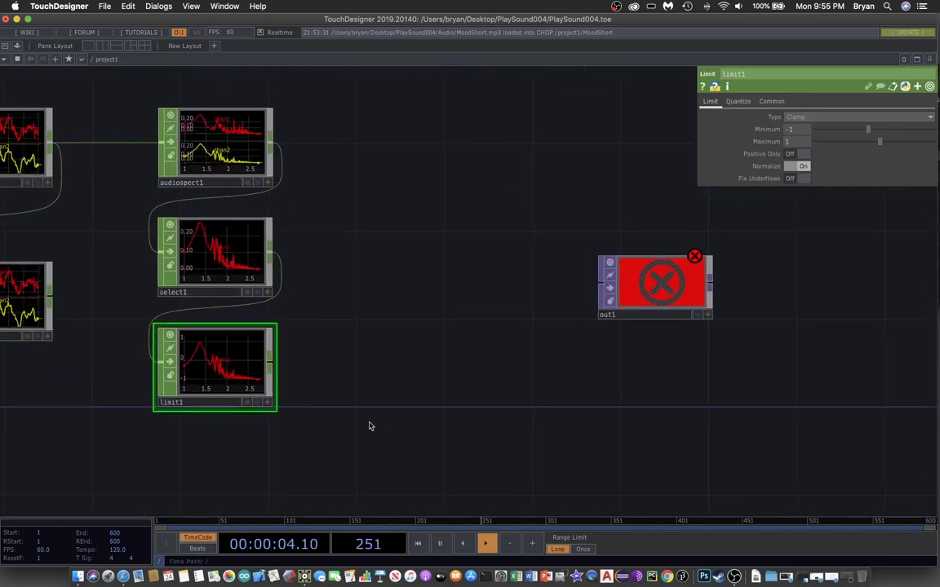
# Add a Math CHOP beside limit1 and feed limit1 into it.
pyautogui.press('Tab')
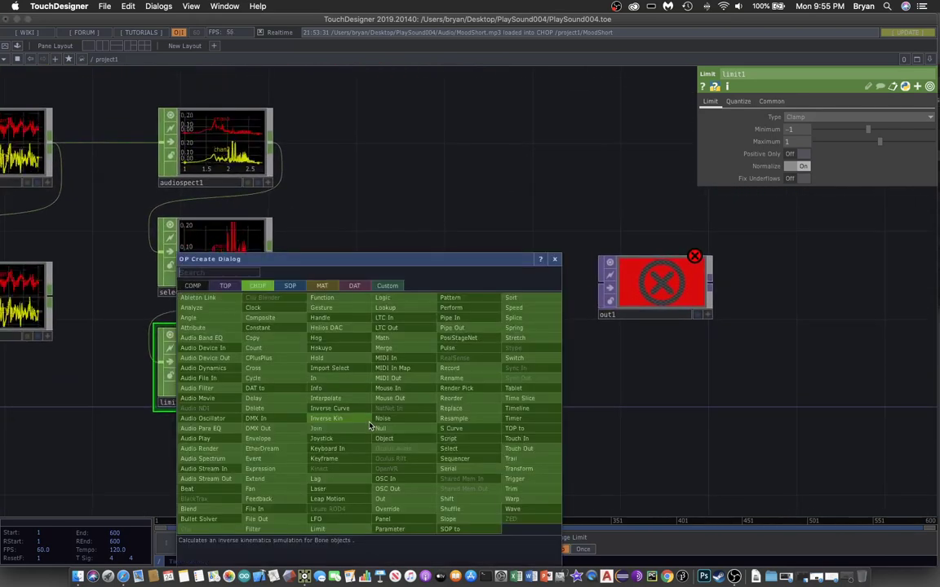
pyautogui.click(381, 337)
pyautogui.click(369, 374)
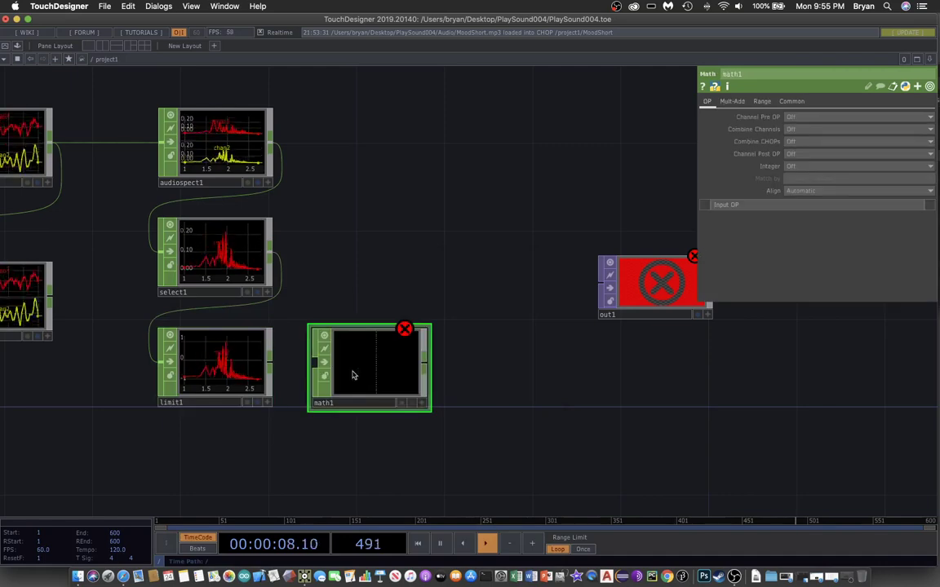
pyautogui.moveTo(270, 362); pyautogui.dragTo(313, 363)
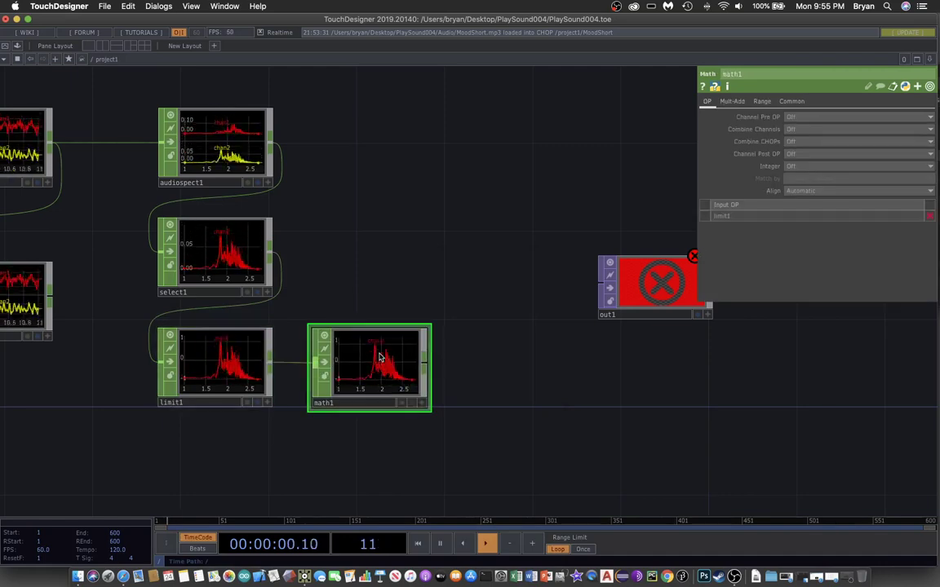
# On math1's Range page, remap From Range -1, 1 to To Range 0, 1.
pyautogui.click(763, 101)
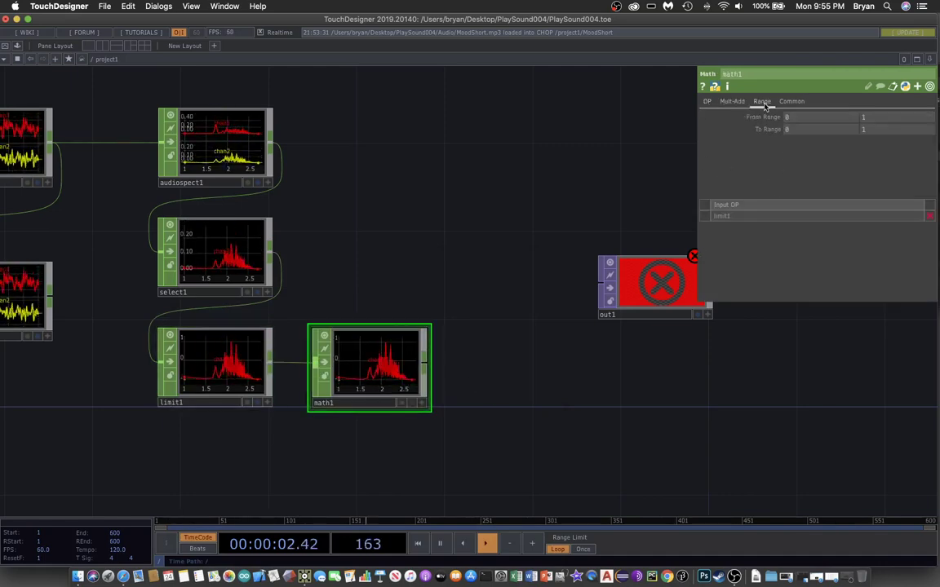
pyautogui.write('1')
pyautogui.click(796, 130)
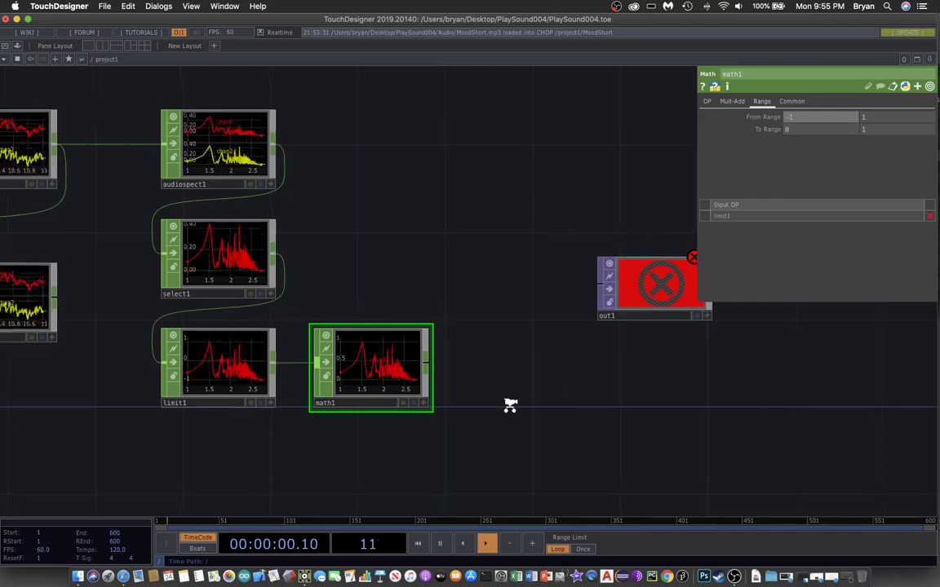
pyautogui.scroll(2, 508, 399)
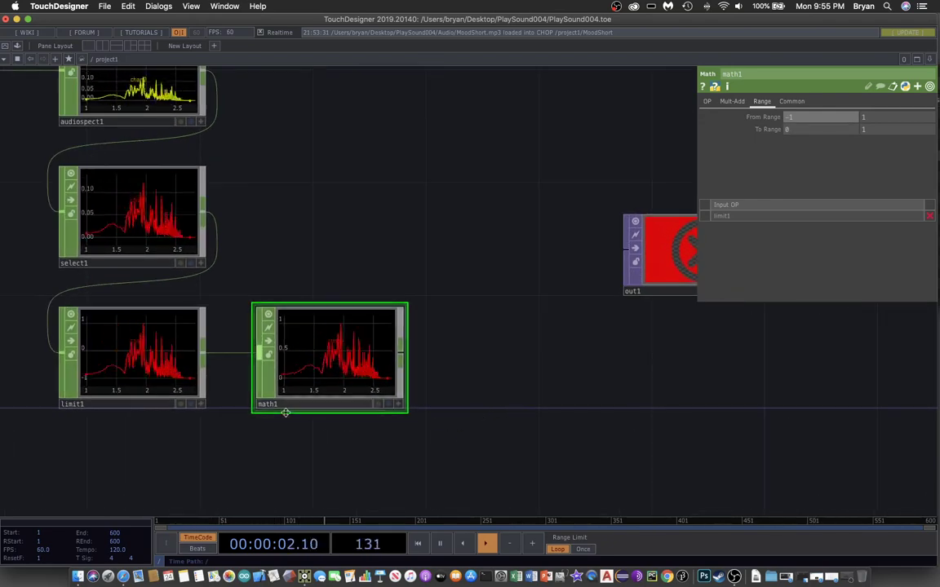
pyautogui.moveTo(482, 466); pyautogui.dragTo(357, 357)
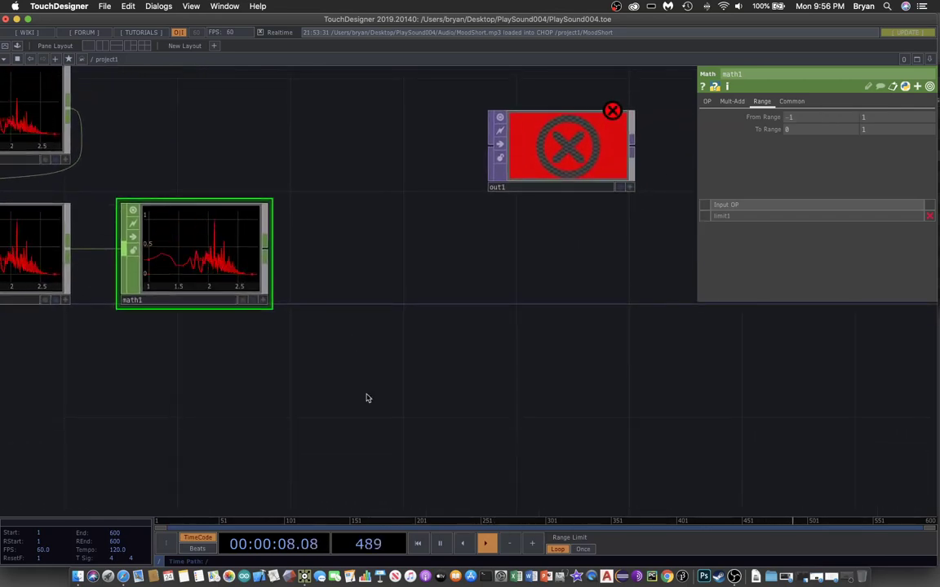
# Add a CHOP to TOP operator, chopto1, just below math1.
pyautogui.press('Tab')
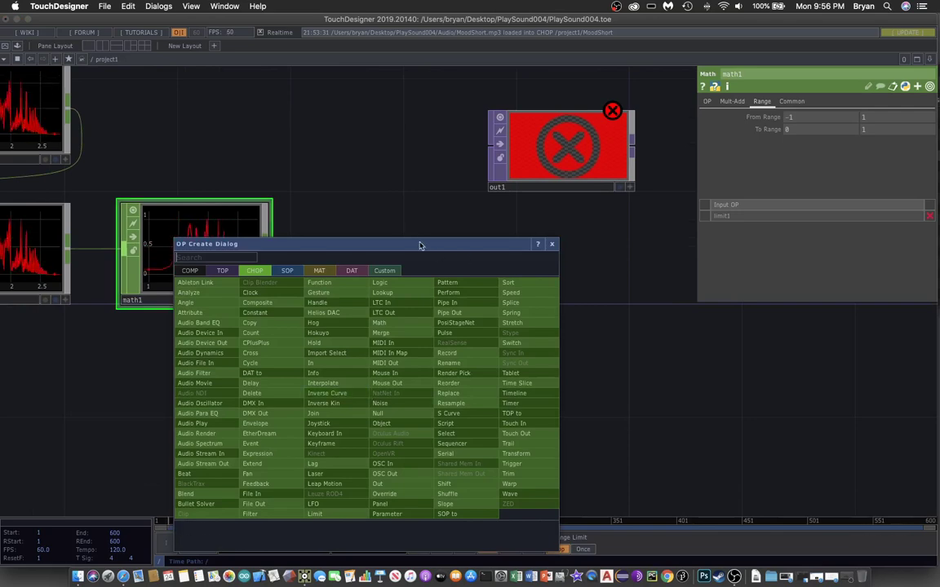
pyautogui.moveTo(418, 241); pyautogui.dragTo(639, 118)
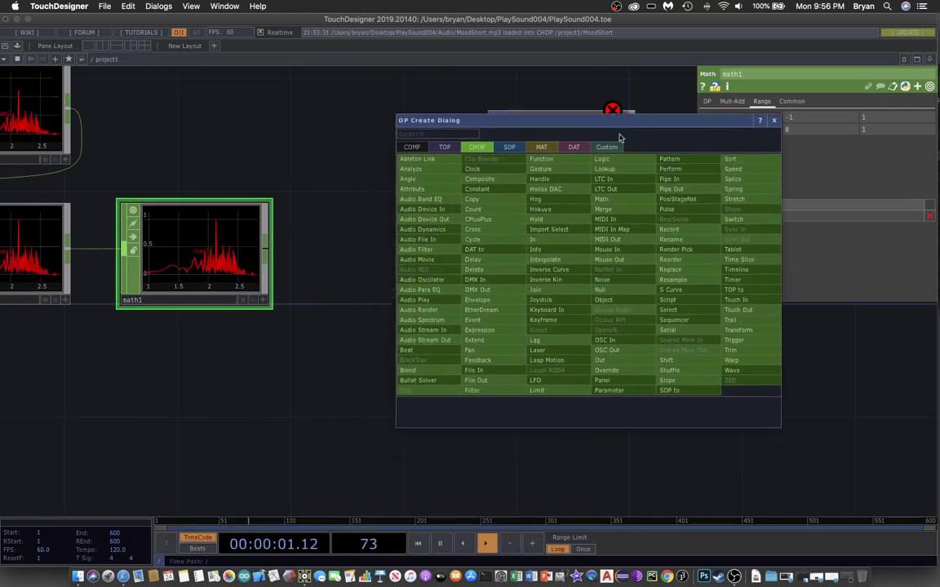
pyautogui.click(445, 148)
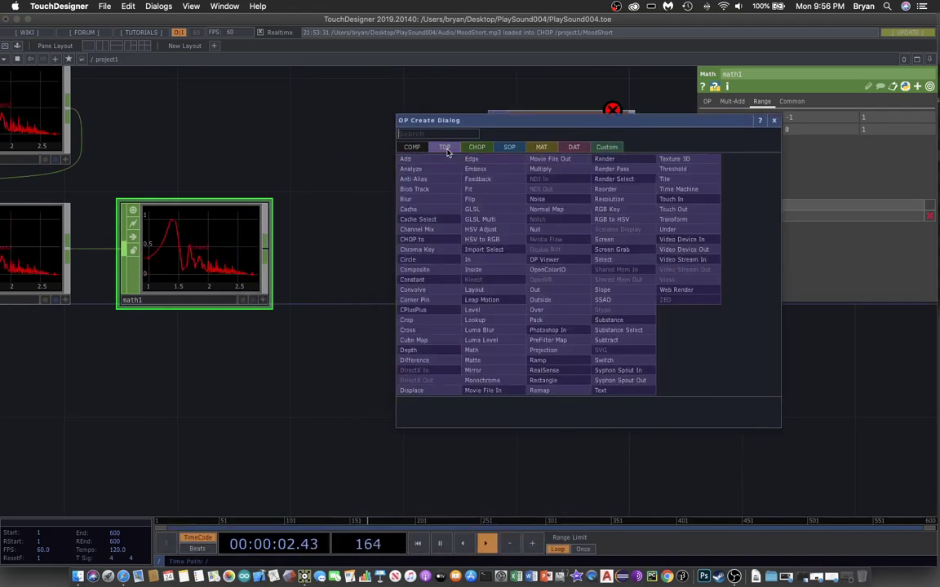
pyautogui.click(412, 239)
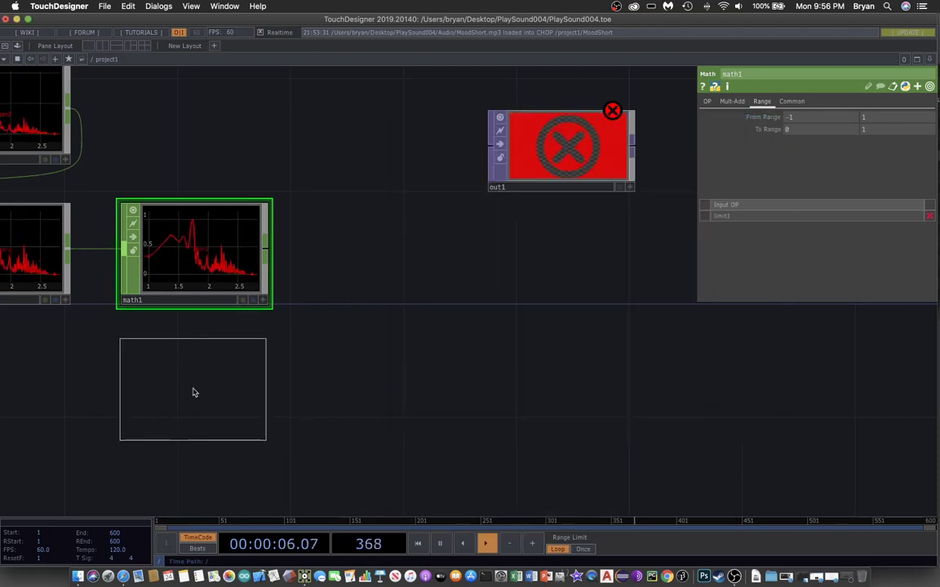
pyautogui.click(193, 393)
pyautogui.moveTo(245, 411); pyautogui.dragTo(245, 354)
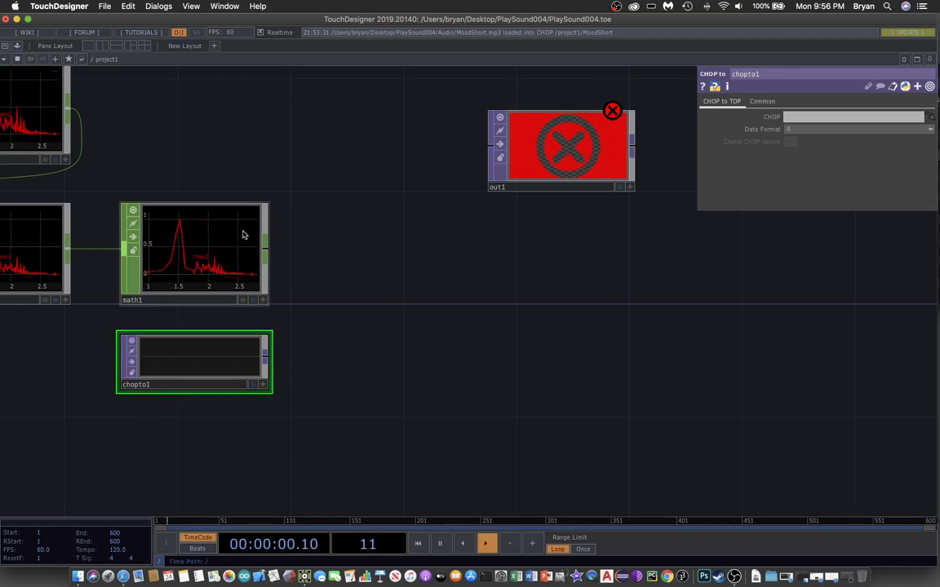
# Set chopto1's CHOP parameter to math1.
pyautogui.moveTo(192, 251); pyautogui.dragTo(803, 118)
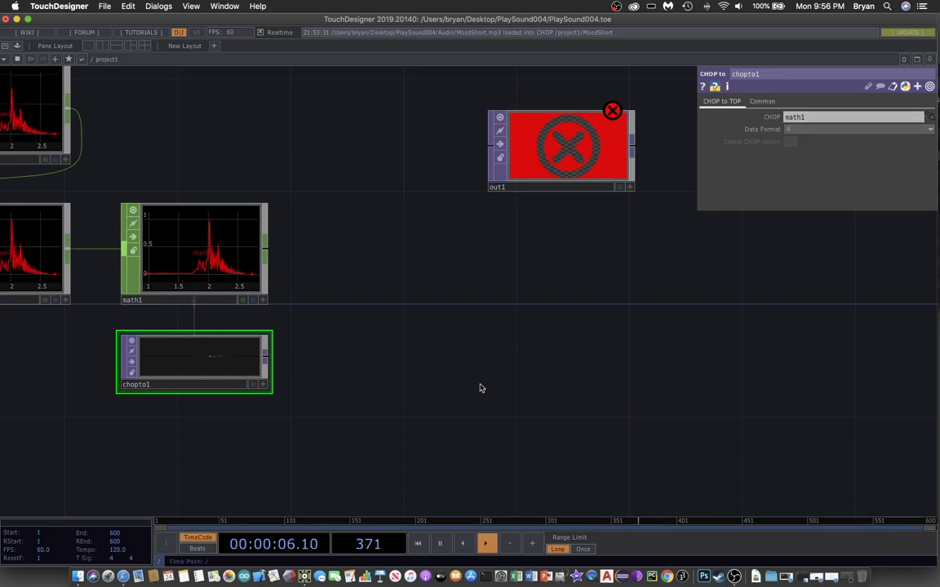
pyautogui.scroll(-1, 487, 373)
pyautogui.hscroll(-2, 487, 374)
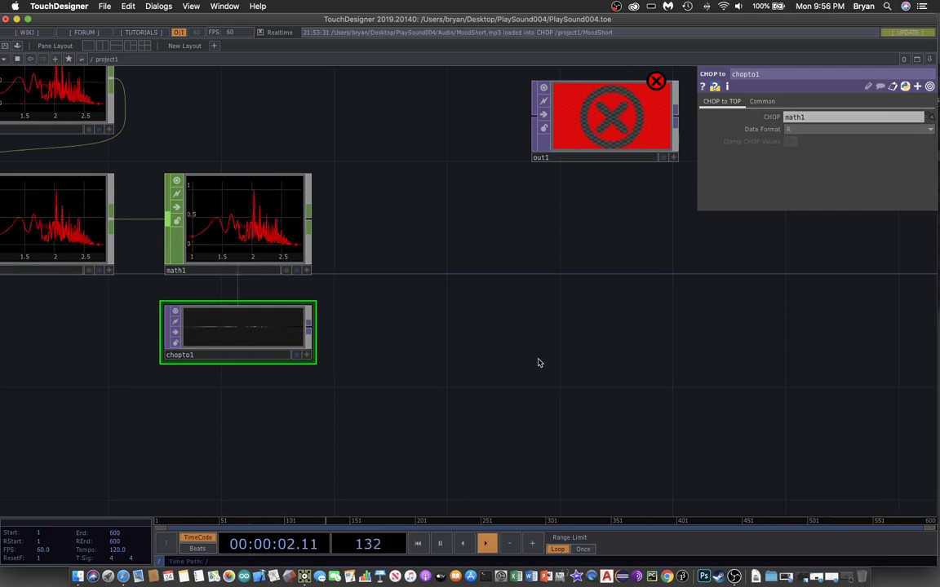
# Add a Fit TOP and feed chopto1's image into it.
pyautogui.press('Tab')
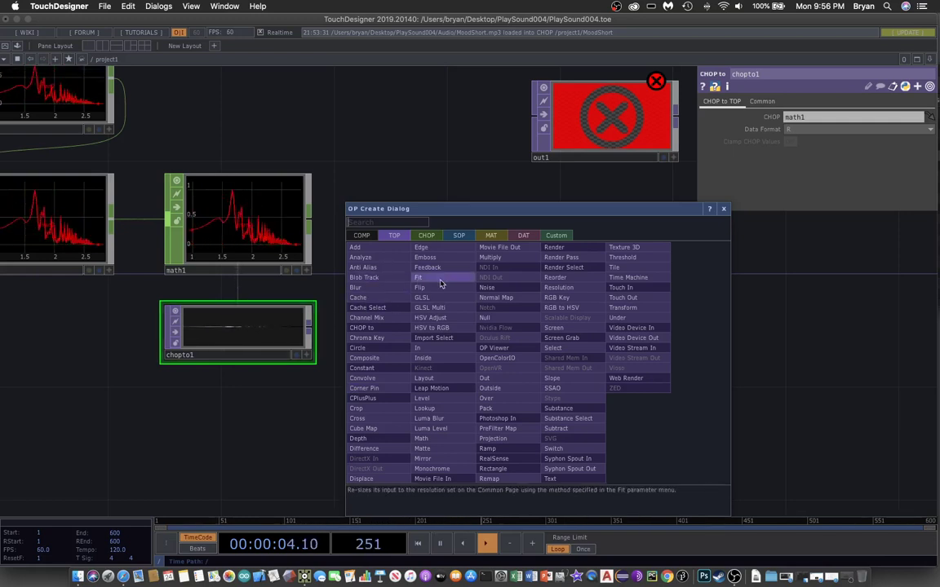
pyautogui.click(397, 256)
pyautogui.click(428, 343)
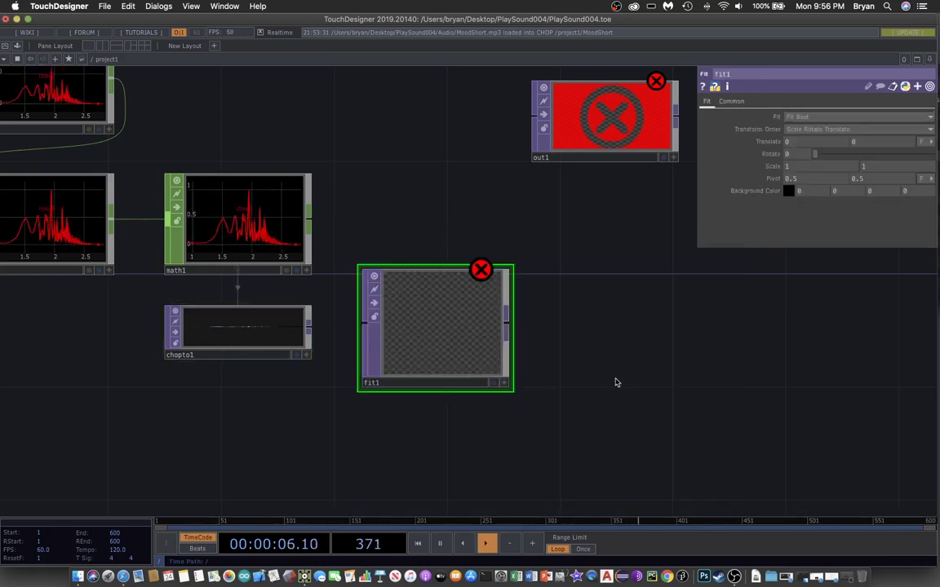
pyautogui.moveTo(314, 332); pyautogui.dragTo(365, 323)
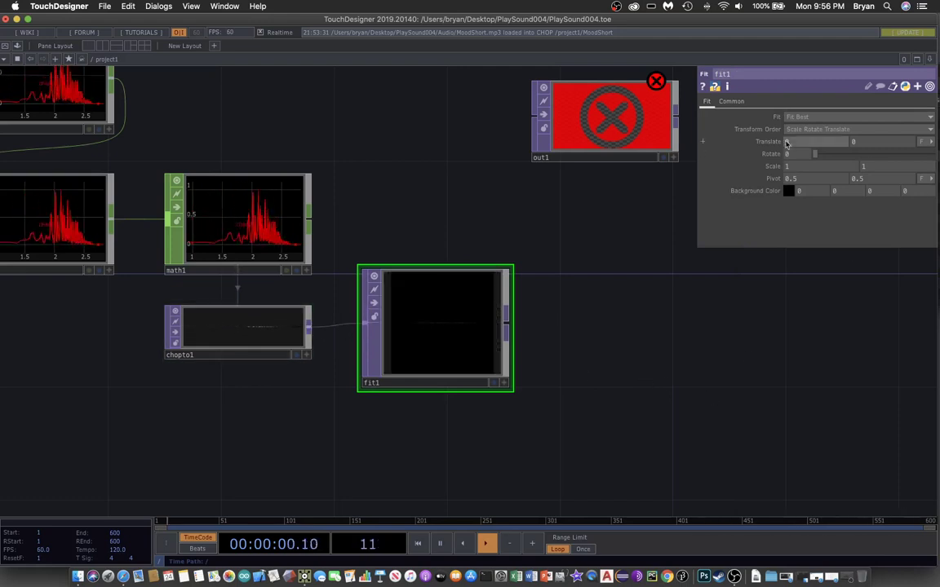
# Give fit1 a 1280x720 resolution and Fill mode, and display it behind the network.
pyautogui.click(730, 101)
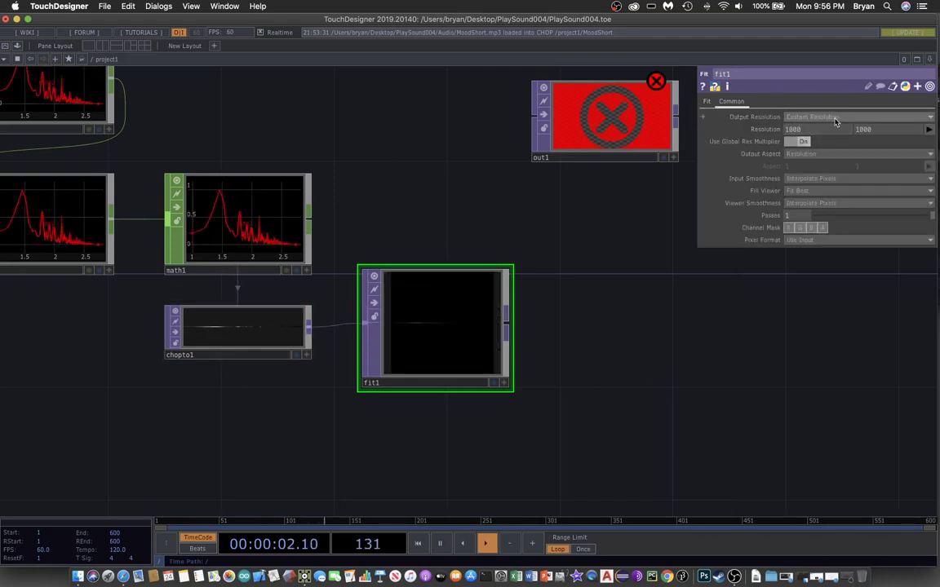
pyautogui.click(928, 130)
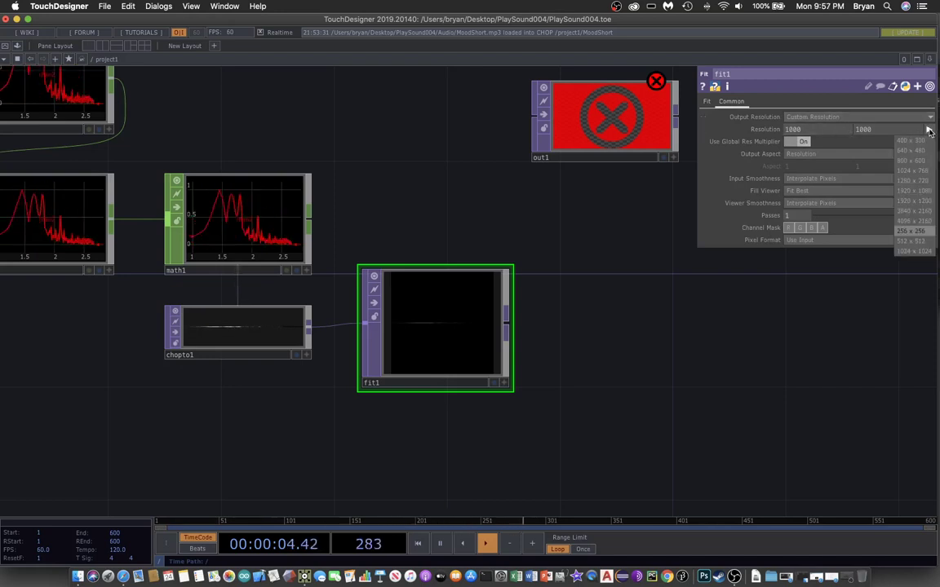
pyautogui.click(927, 182)
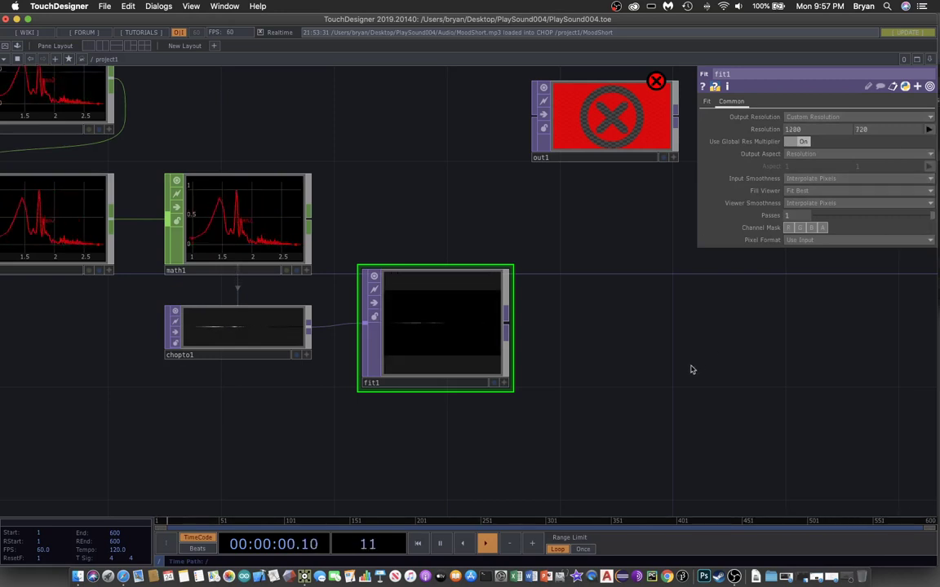
pyautogui.click(706, 102)
pyautogui.click(795, 118)
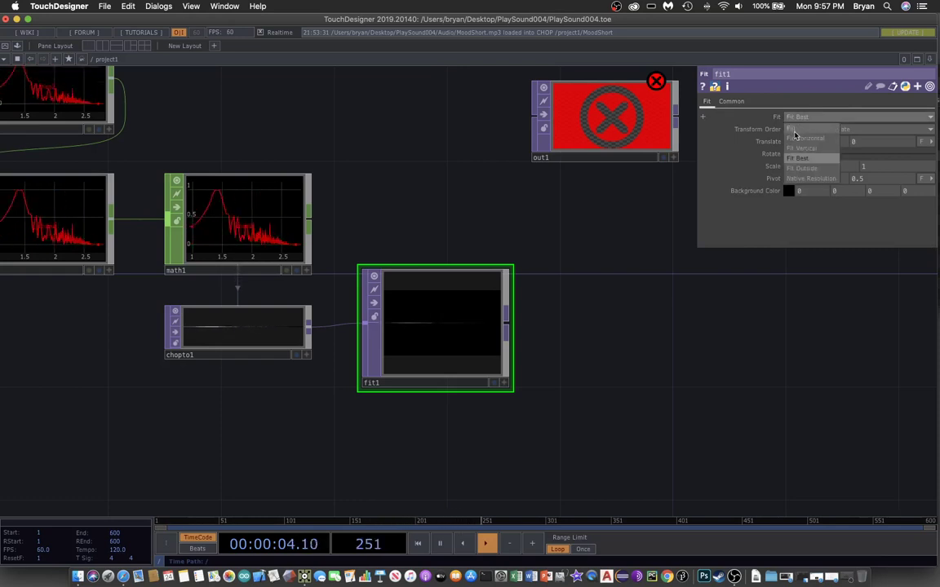
pyautogui.click(794, 131)
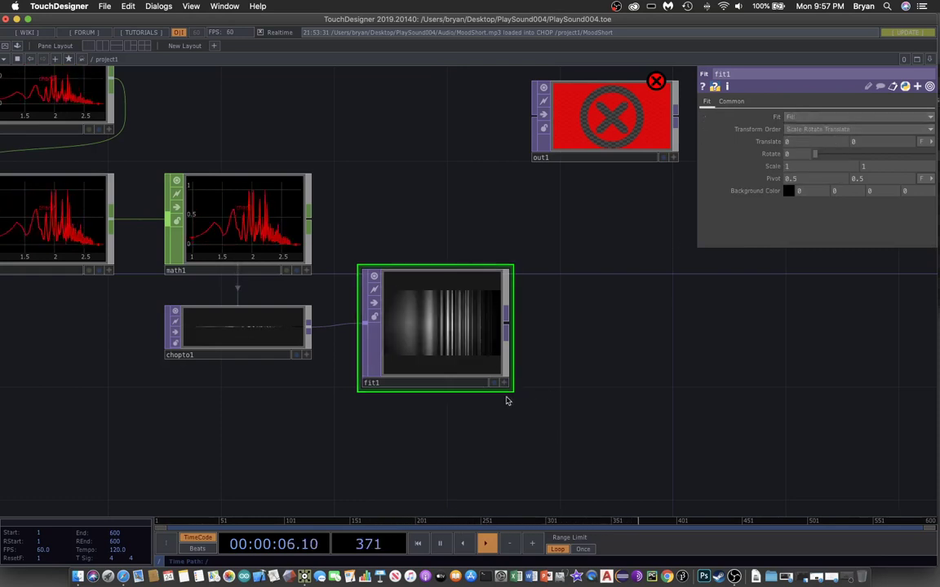
pyautogui.moveTo(645, 492); pyautogui.dragTo(432, 374)
pyautogui.click(421, 347)
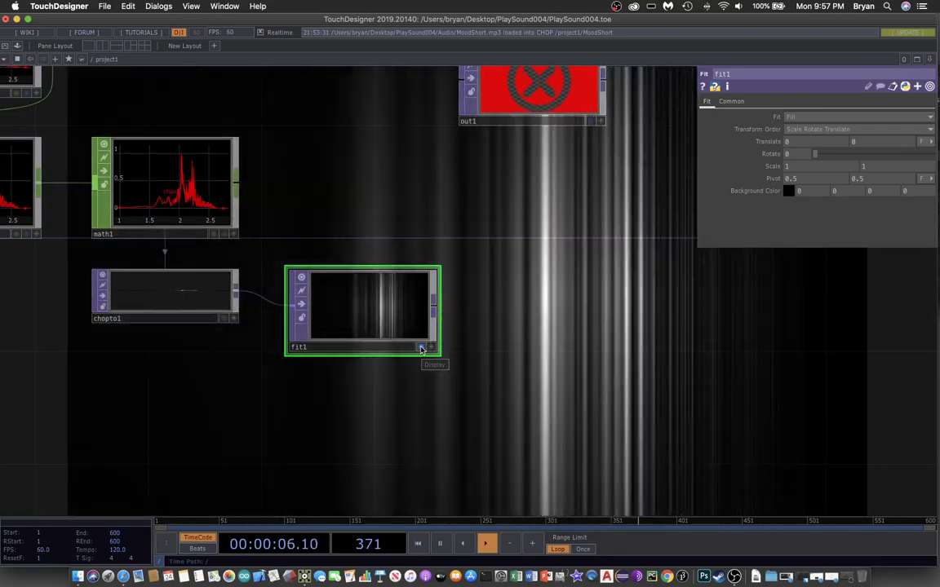
# Wire fit1 into out1 and preview the spectrum bars full-window in perform mode.
pyautogui.click(420, 349)
pyautogui.moveTo(591, 355); pyautogui.dragTo(558, 356)
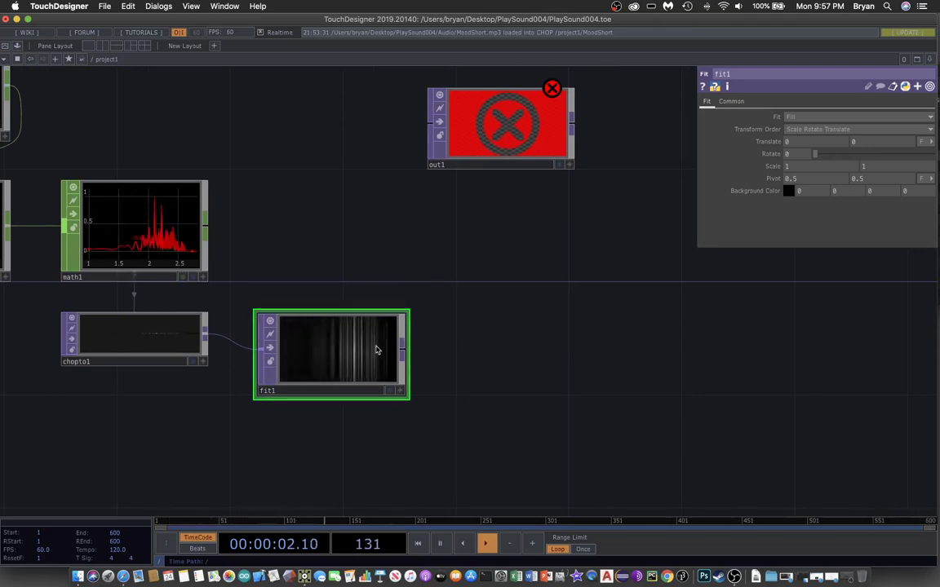
pyautogui.moveTo(411, 357); pyautogui.dragTo(399, 378)
pyautogui.click(397, 371)
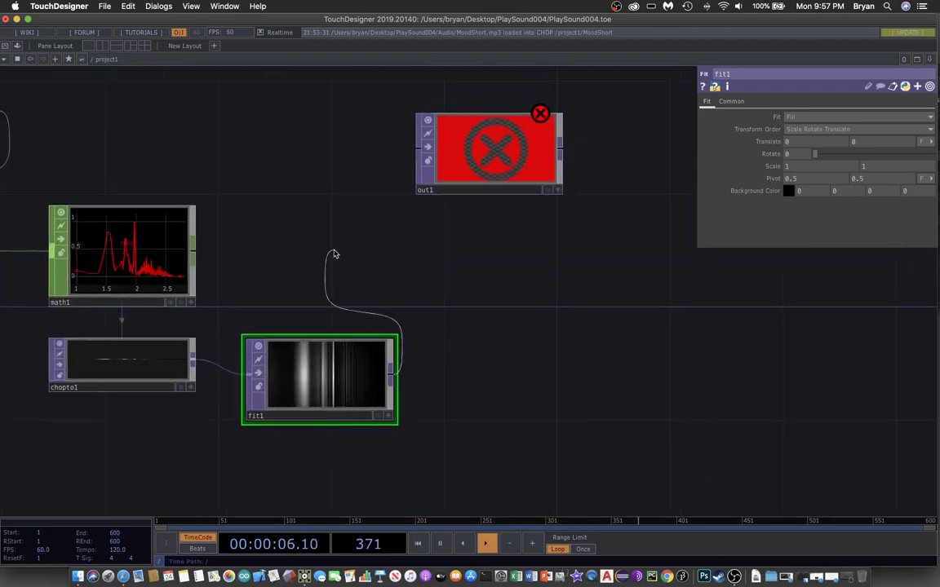
pyautogui.click(417, 147)
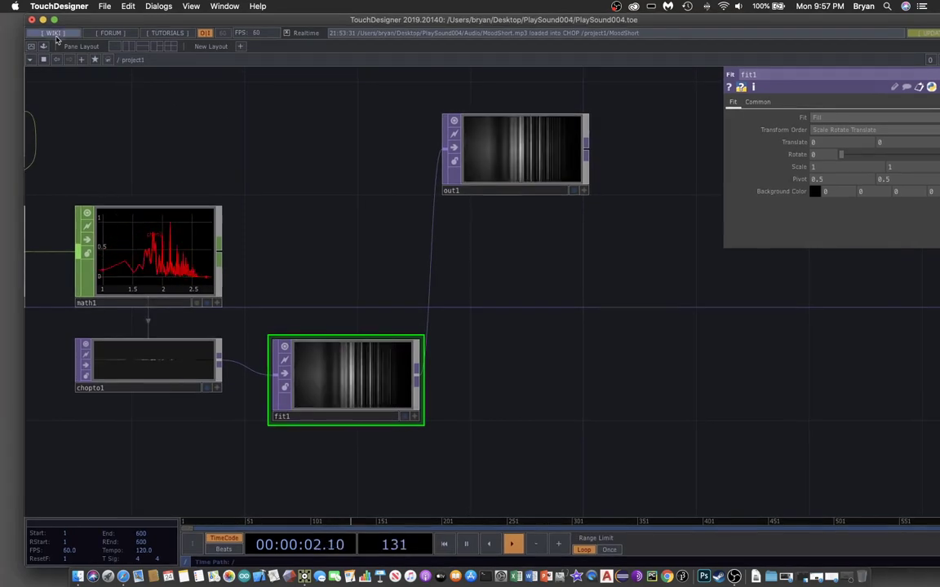
pyautogui.press('F1')
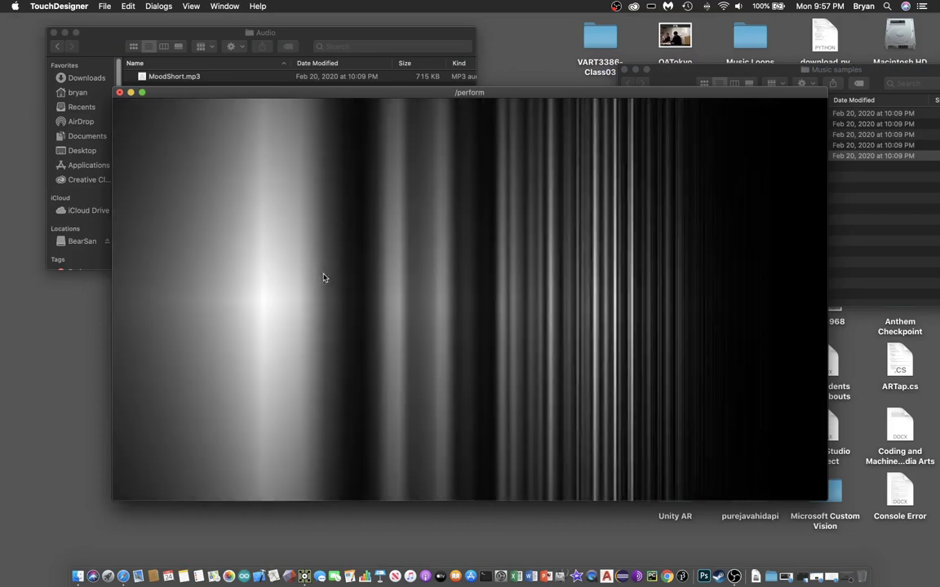
pyautogui.press('Escape')
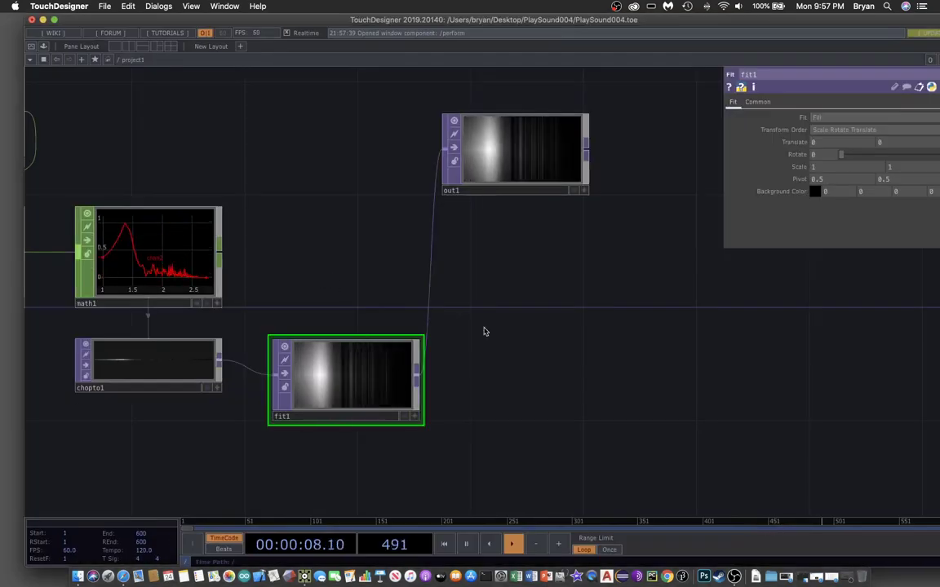
# Disconnect the fit1-to-out1 wire and pan the network to make room.
pyautogui.rightClick(432, 259)
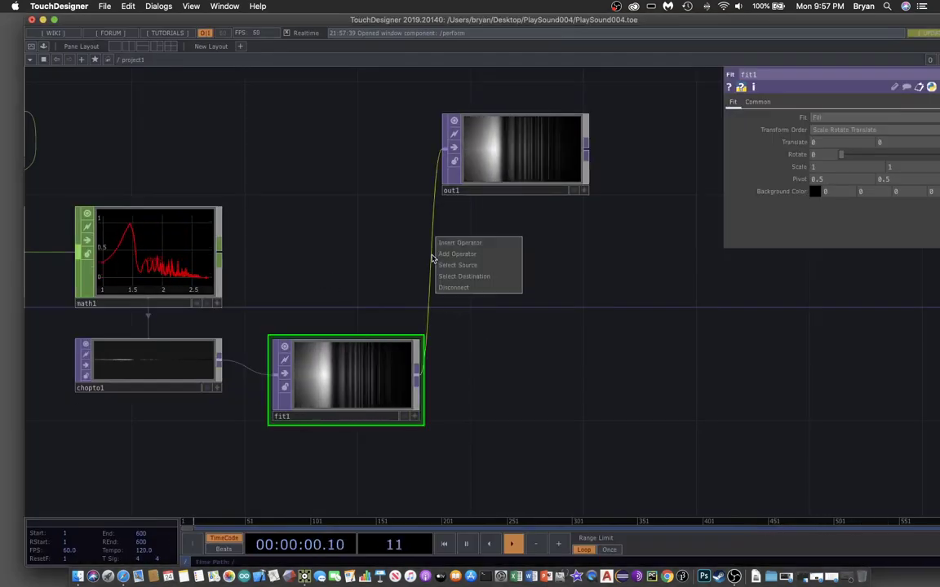
pyautogui.click(457, 287)
pyautogui.scroll(-5, 525, 380)
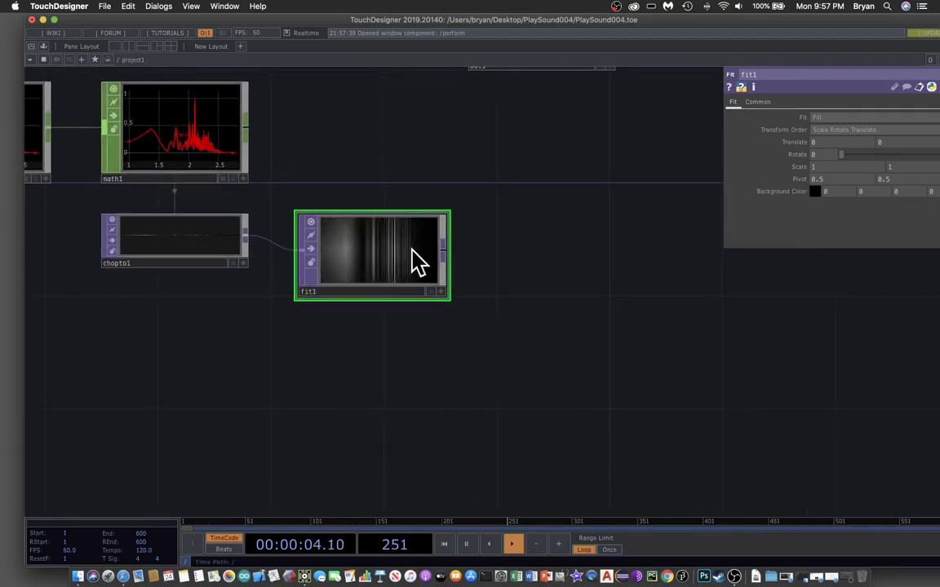
pyautogui.hscroll(-6, 155, 378)
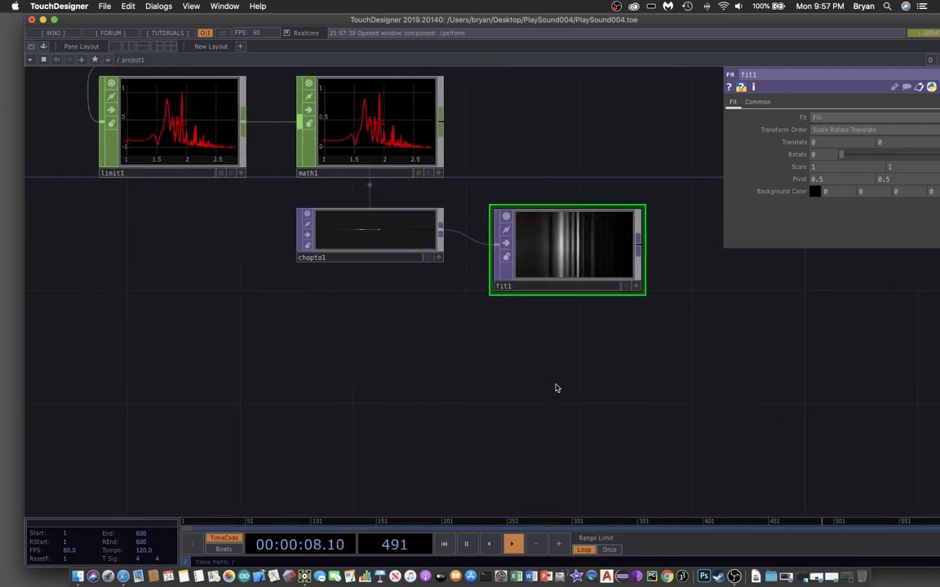
pyautogui.moveTo(569, 408); pyautogui.dragTo(536, 388)
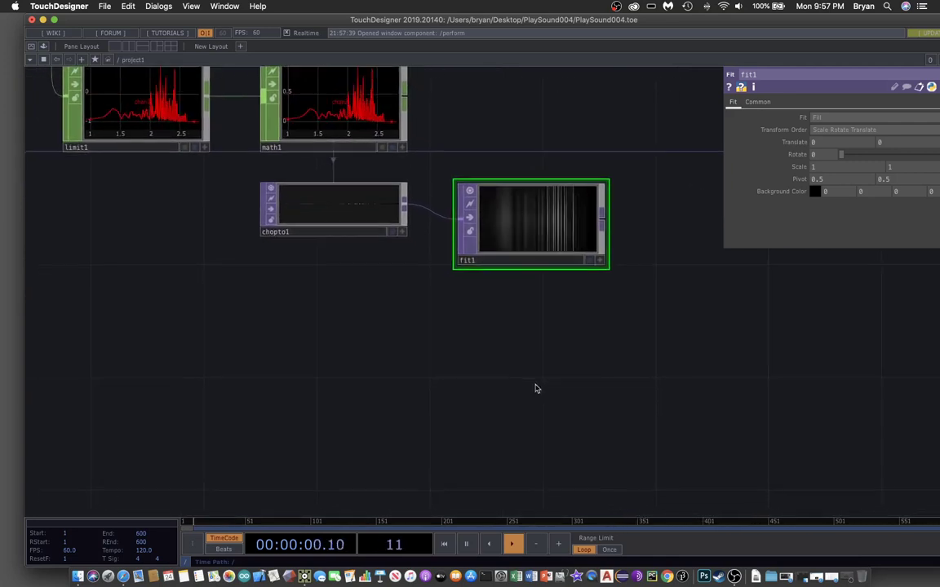
# Add a Video Device In TOP, videodevin1, for the webcam and position it.
pyautogui.press('Tab')
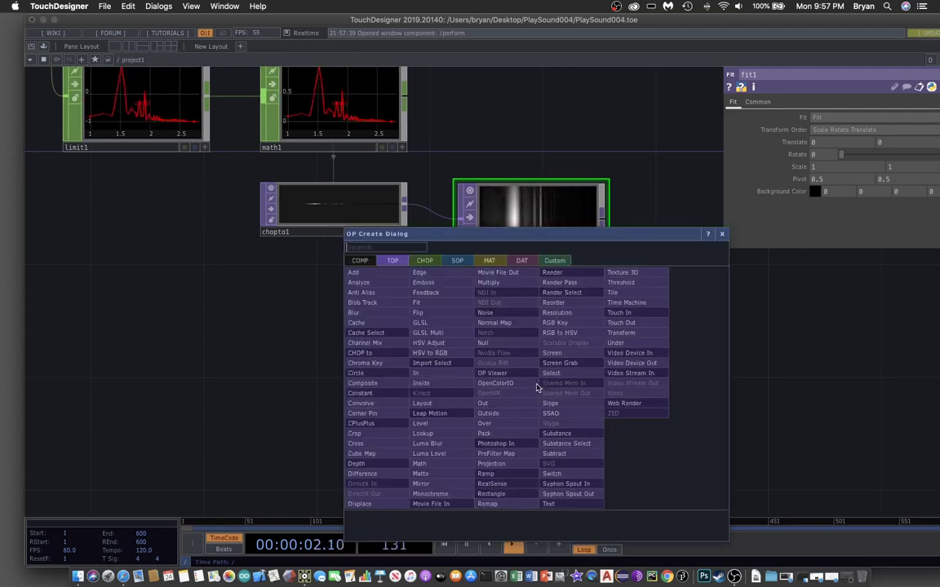
pyautogui.click(639, 359)
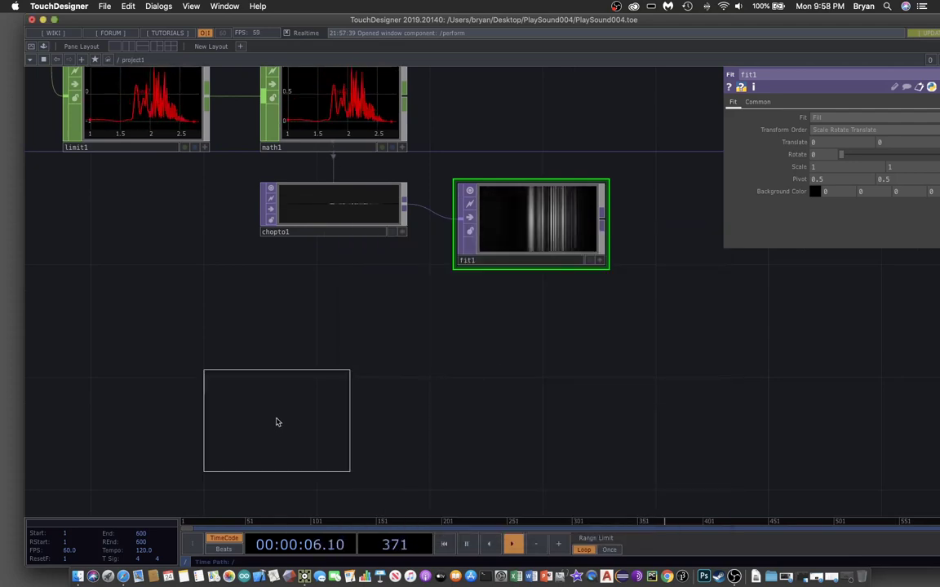
pyautogui.click(184, 376)
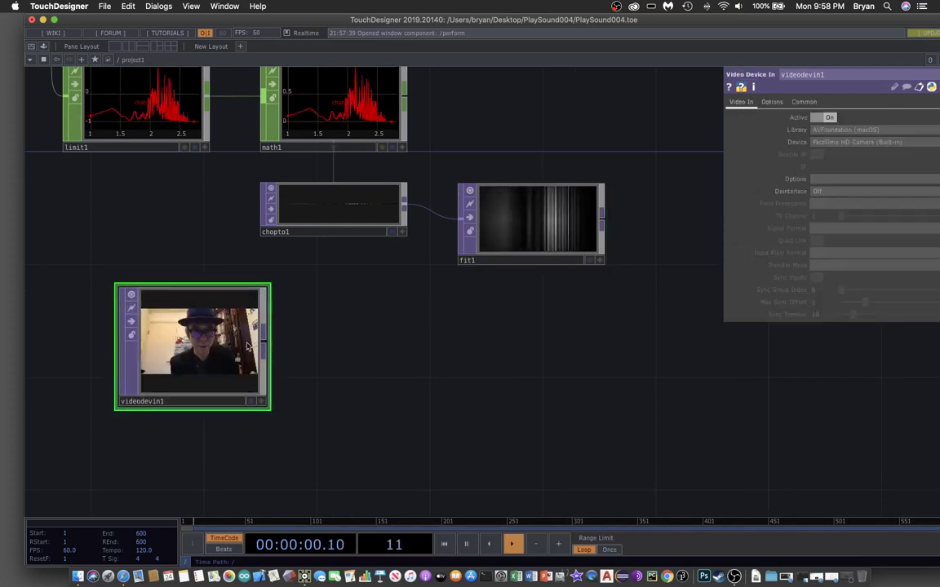
pyautogui.moveTo(268, 409); pyautogui.dragTo(269, 408)
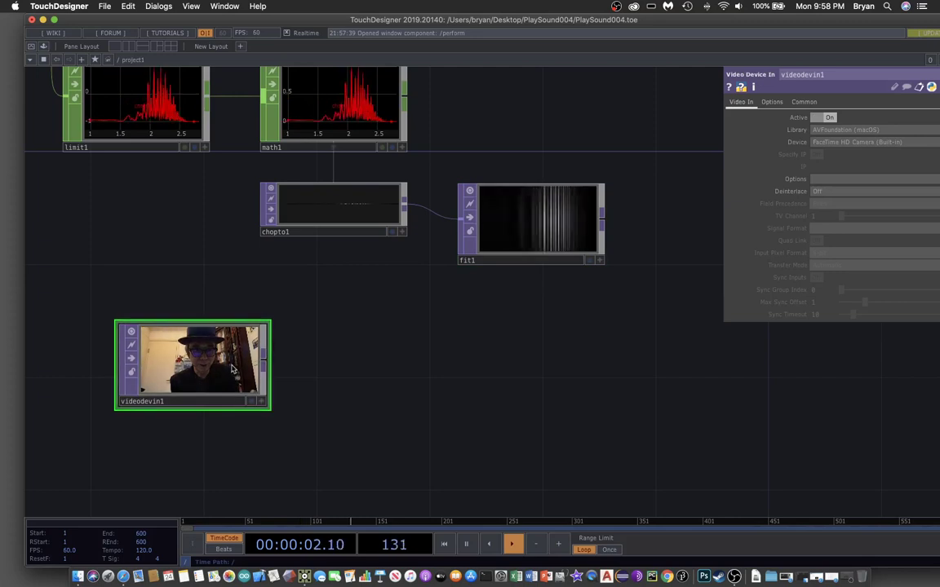
pyautogui.moveTo(187, 401); pyautogui.dragTo(159, 401)
# Add flip1, feed videodevin1 into it, and turn Flip X on.
pyautogui.press('Tab')
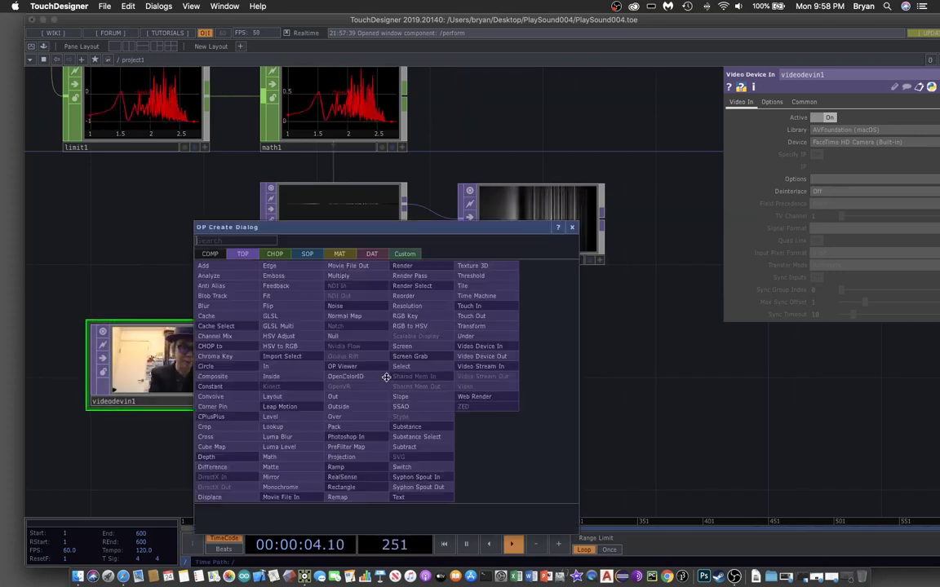
pyautogui.click(292, 305)
pyautogui.click(334, 345)
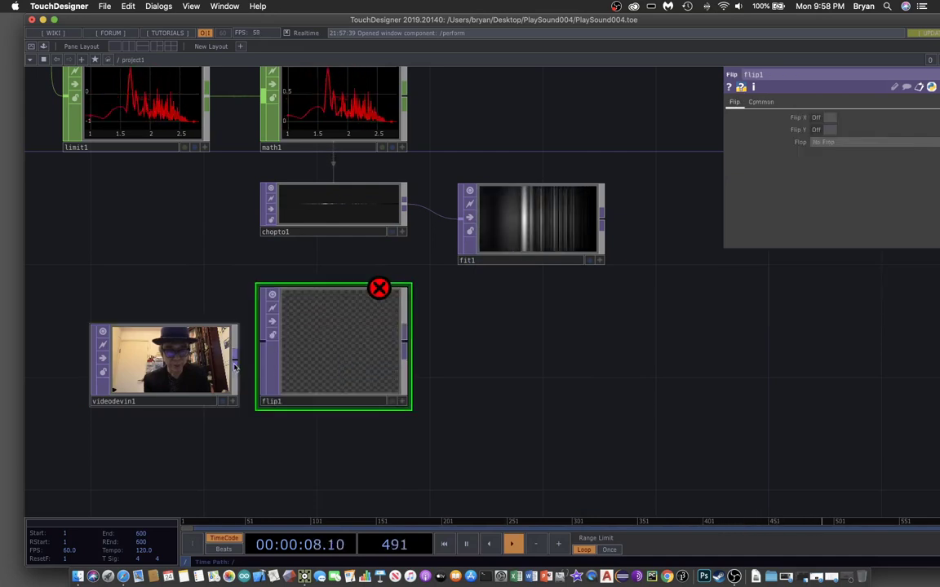
pyautogui.moveTo(236, 347); pyautogui.dragTo(262, 341)
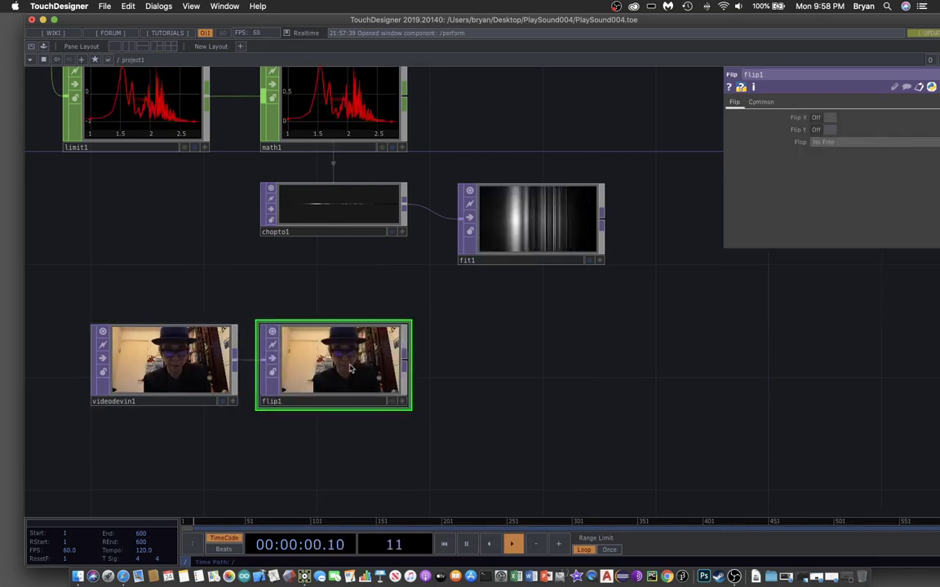
pyautogui.click(820, 117)
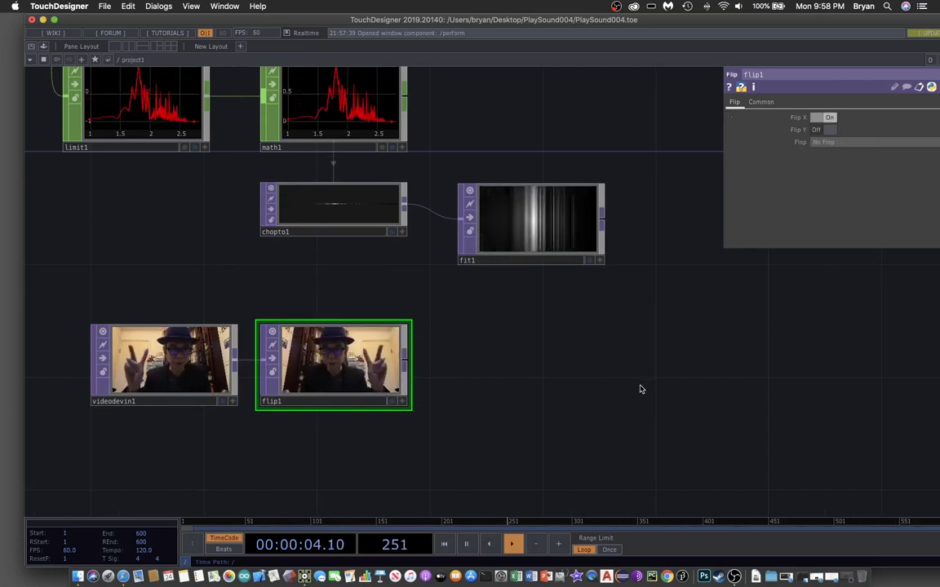
pyautogui.moveTo(633, 384); pyautogui.dragTo(469, 381)
pyautogui.moveTo(232, 384); pyautogui.dragTo(430, 356)
# Drop flip1 in its new spot and check the fit1 and flip1 parameters.
pyautogui.moveTo(651, 386); pyautogui.dragTo(454, 451)
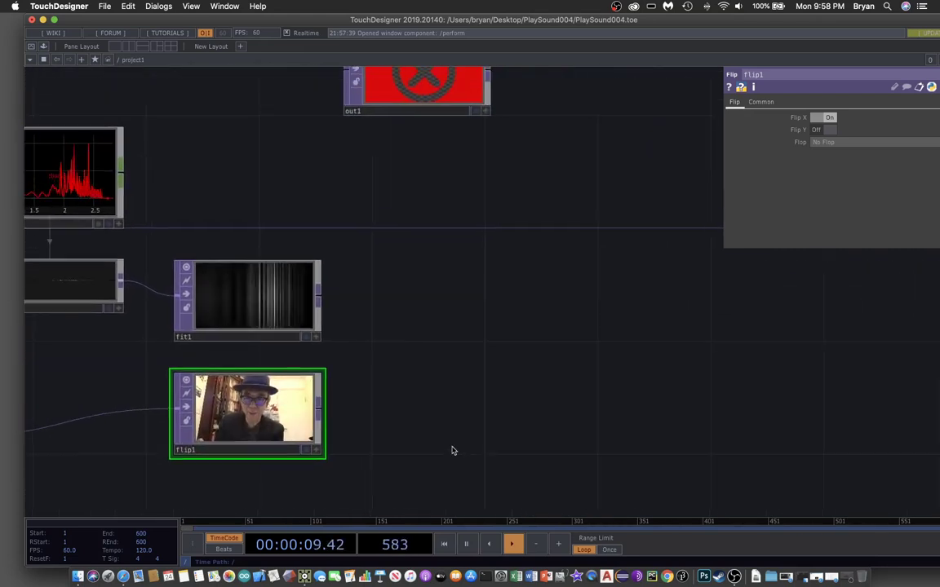
pyautogui.click(271, 303)
pyautogui.click(265, 423)
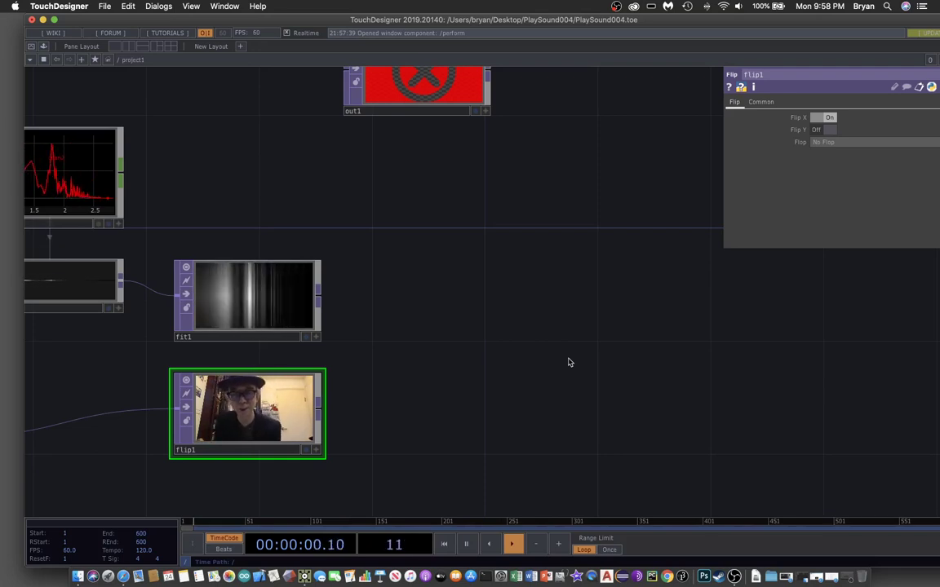
# Add a Displace TOP, displace1, to the network beside flip1.
pyautogui.press('Tab')
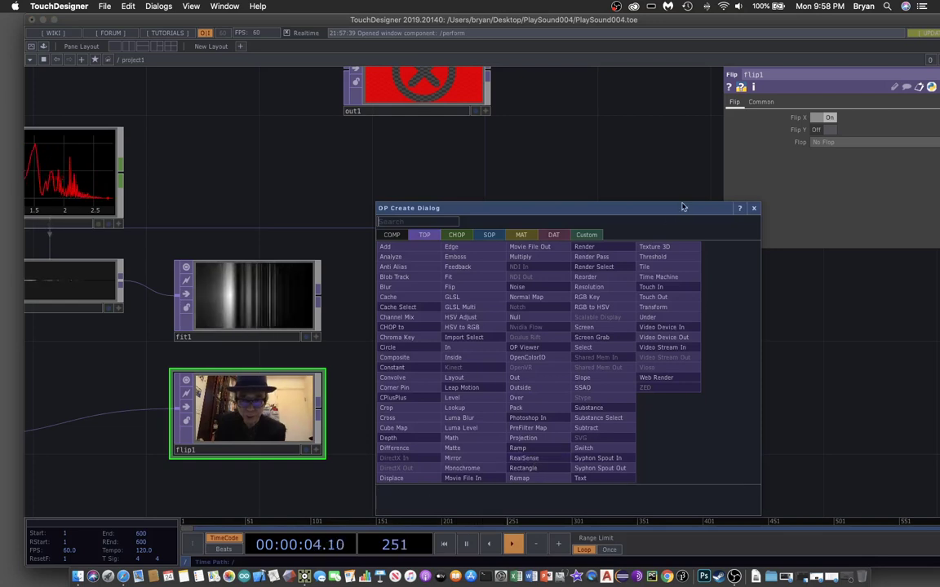
pyautogui.moveTo(663, 210); pyautogui.dragTo(792, 124)
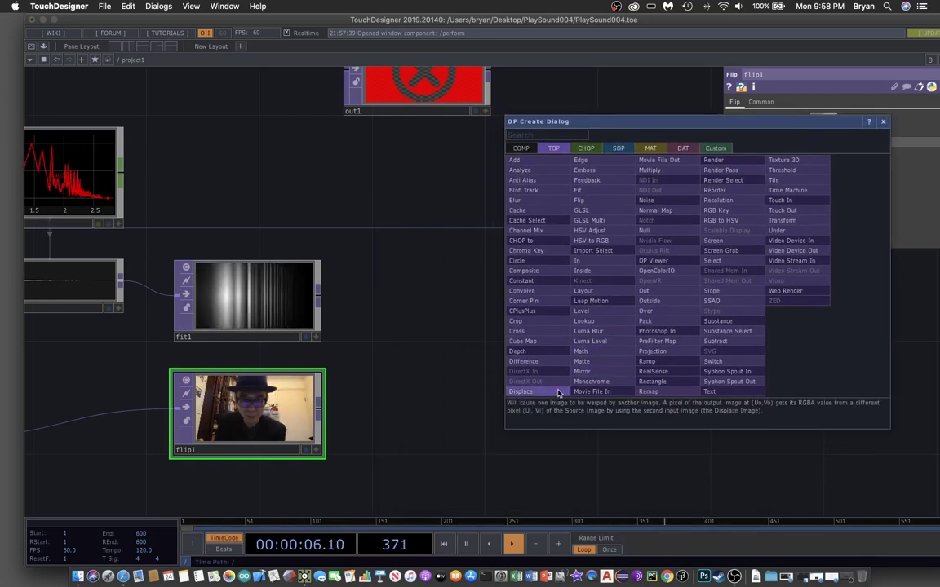
pyautogui.click(555, 393)
pyautogui.click(562, 348)
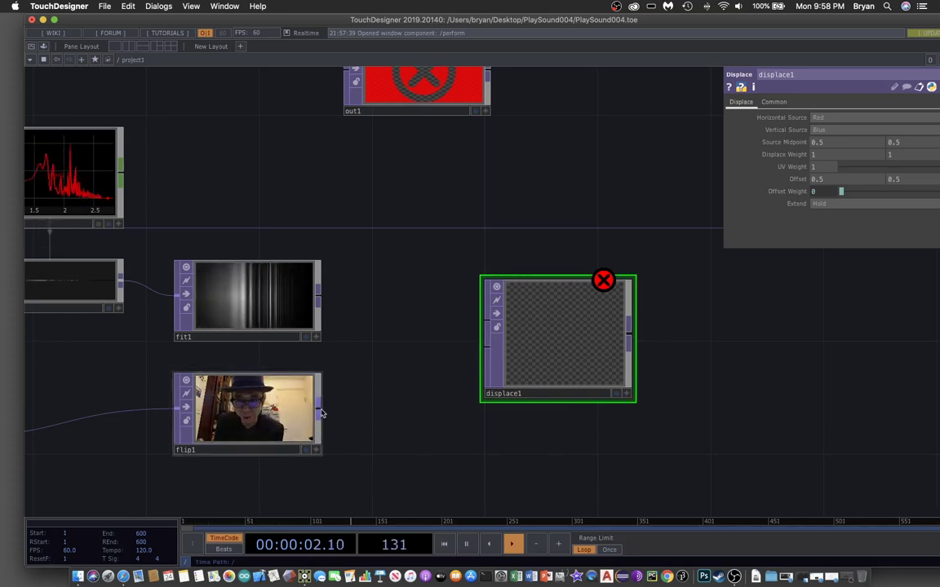
# Feed flip1 and fit1 into displace1, send displace1 to out1, and show it behind the network.
pyautogui.moveTo(319, 412); pyautogui.dragTo(487, 323)
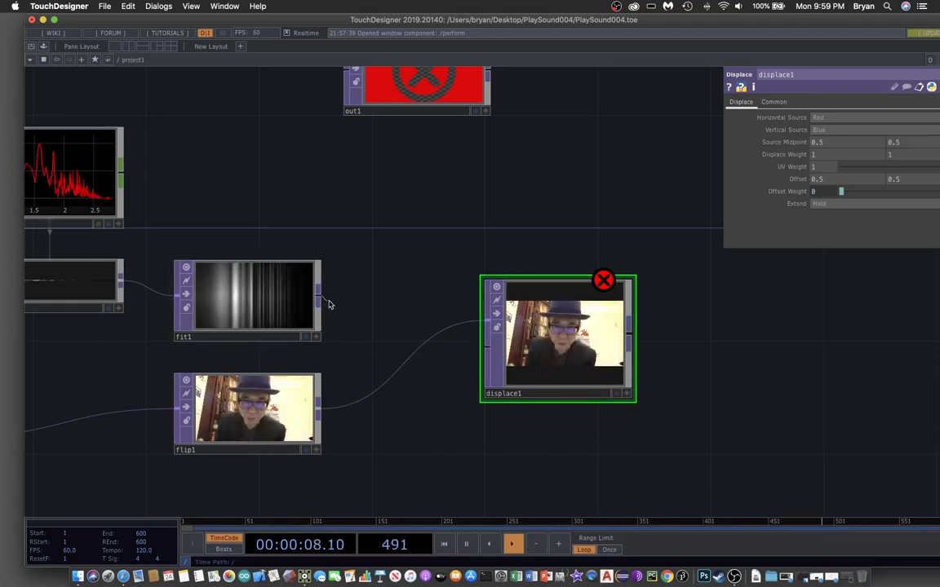
pyautogui.moveTo(365, 327); pyautogui.dragTo(385, 339)
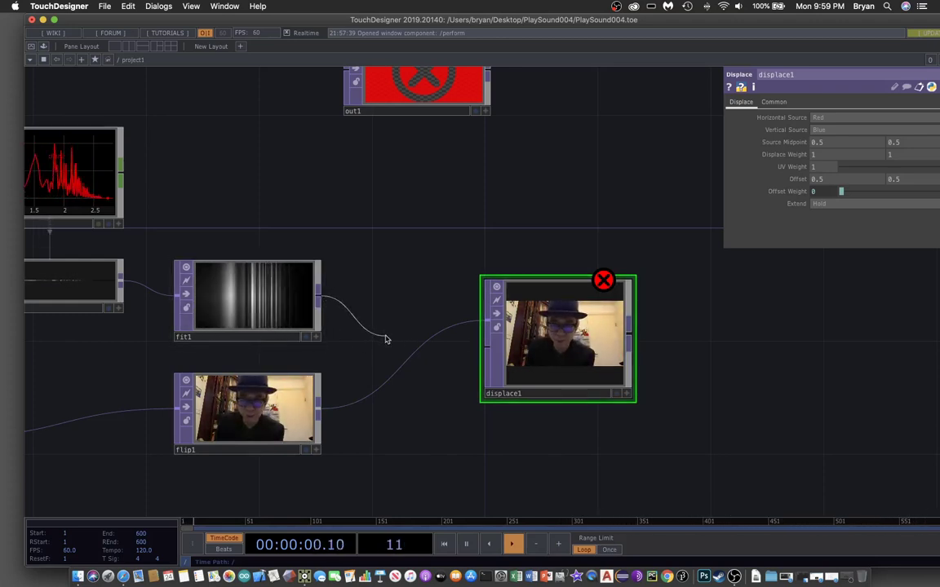
pyautogui.moveTo(465, 357); pyautogui.dragTo(487, 348)
pyautogui.moveTo(528, 205); pyautogui.dragTo(415, 218)
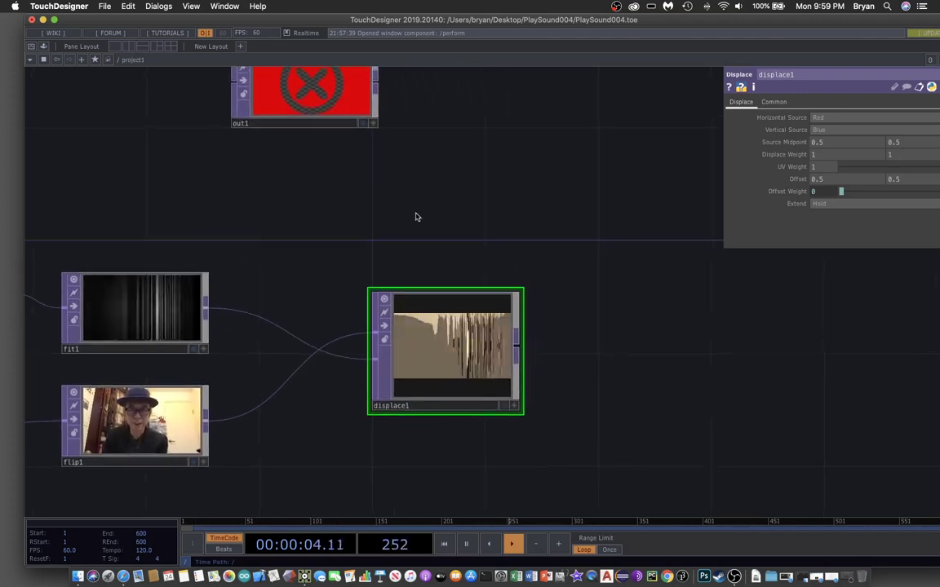
pyautogui.moveTo(348, 315); pyautogui.dragTo(181, 125)
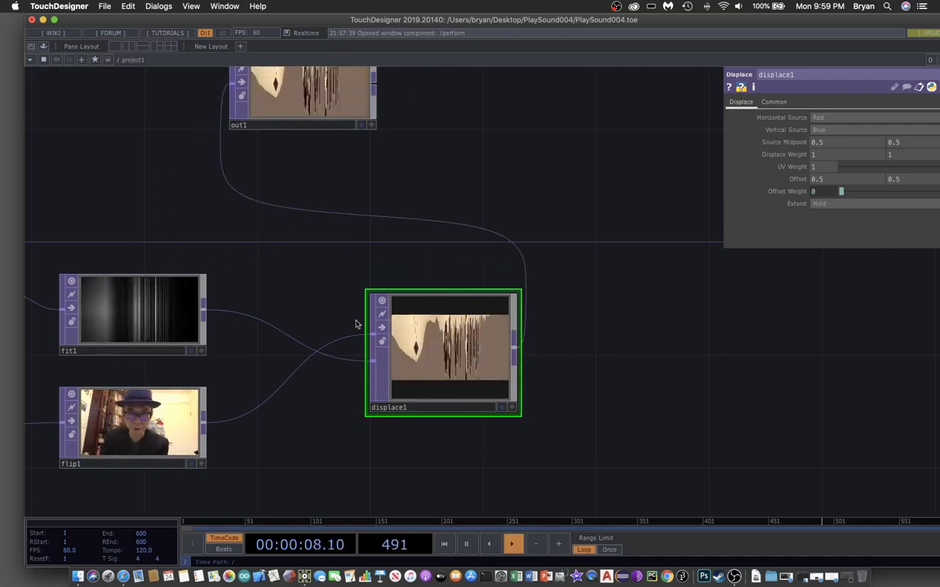
pyautogui.click(502, 408)
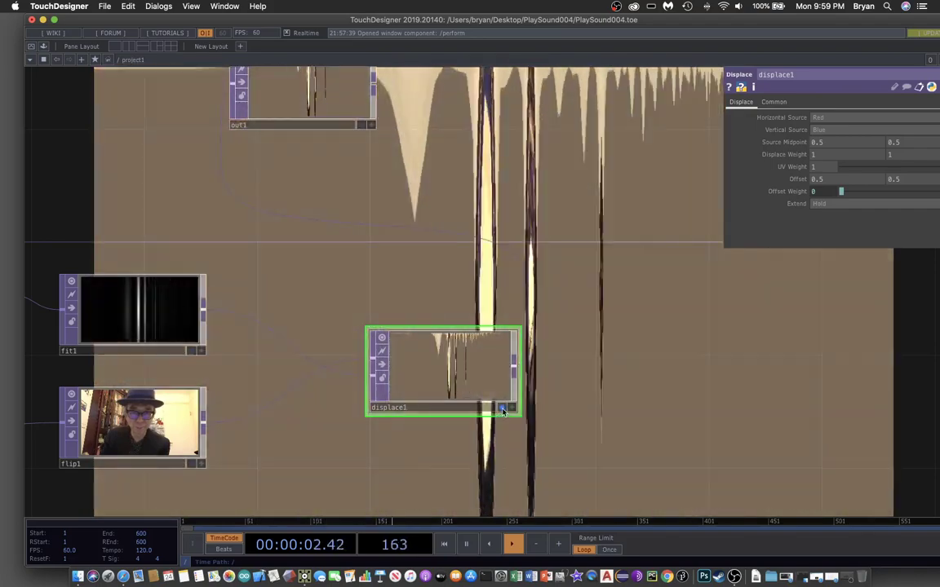
# Hide displace1's background preview and lower its Displace Weight to 0.1.
pyautogui.click(501, 407)
pyautogui.moveTo(447, 476); pyautogui.dragTo(478, 431)
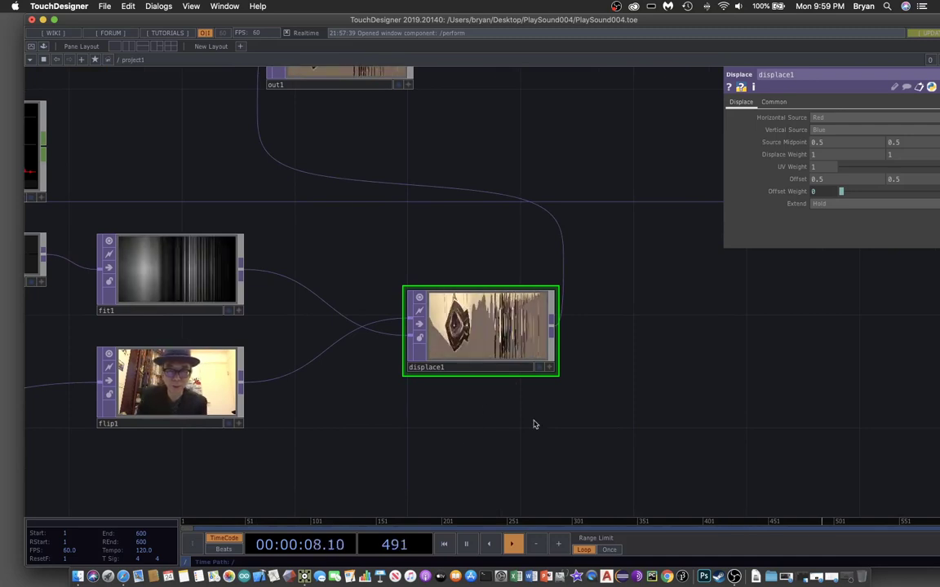
pyautogui.scroll(3, 469, 428)
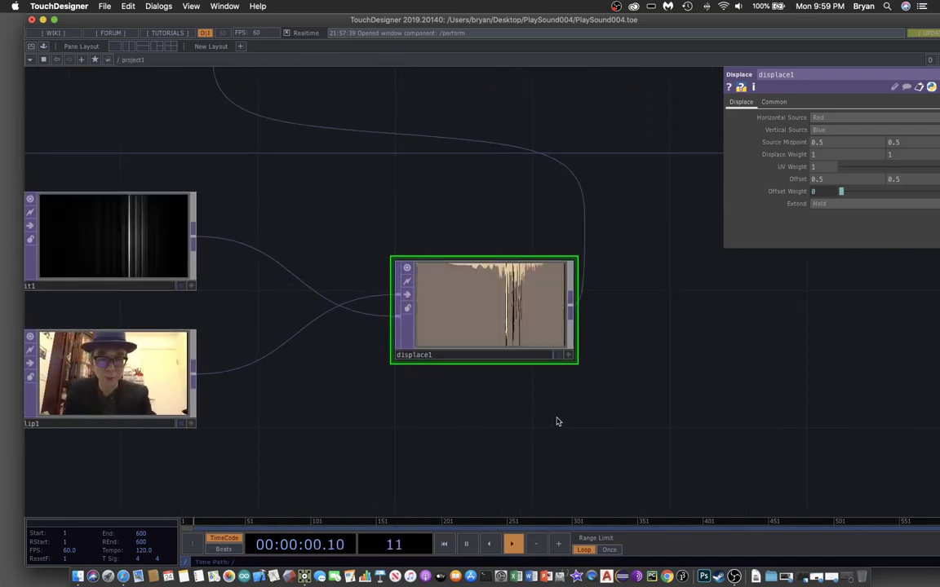
pyautogui.press('p')
pyautogui.press('p')
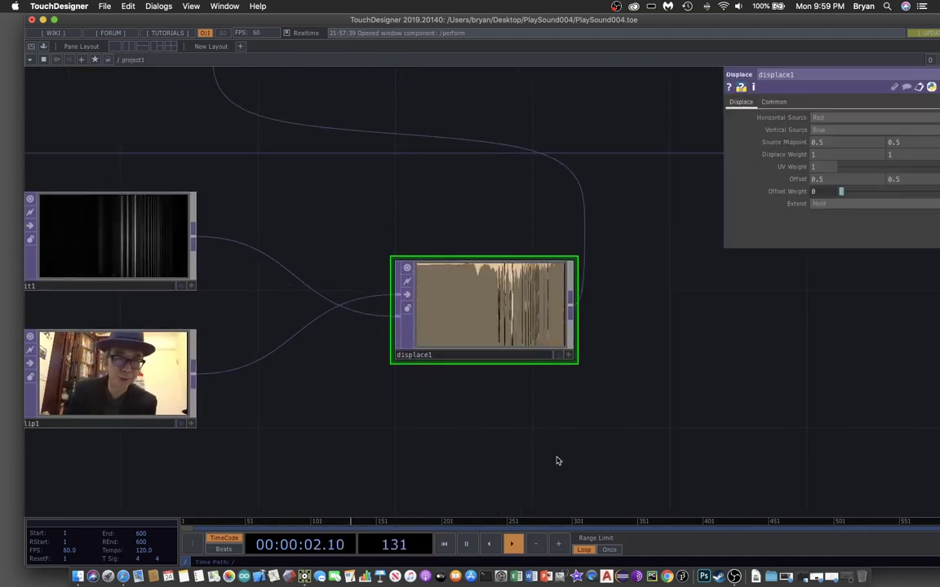
pyautogui.moveTo(560, 433); pyautogui.dragTo(595, 373)
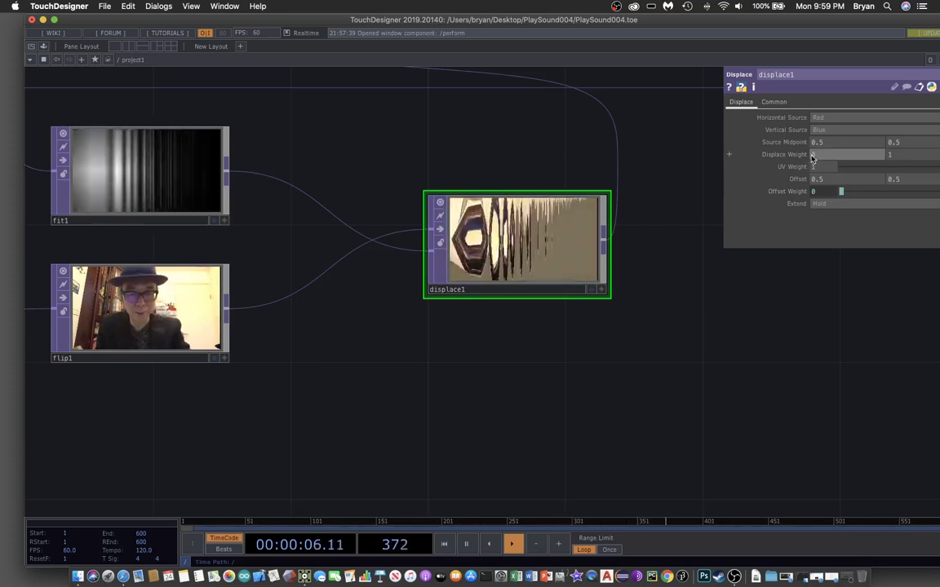
pyautogui.moveTo(813, 158); pyautogui.dragTo(889, 158)
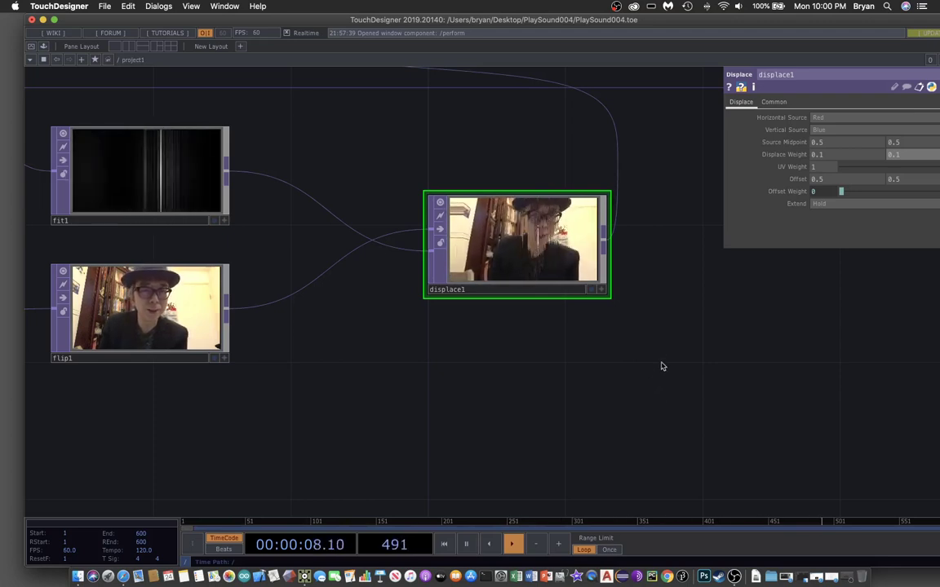
# Set displace1's Vertical Source to None and its Displace Weight to 0.05.
pyautogui.hscroll(-1, 692, 380)
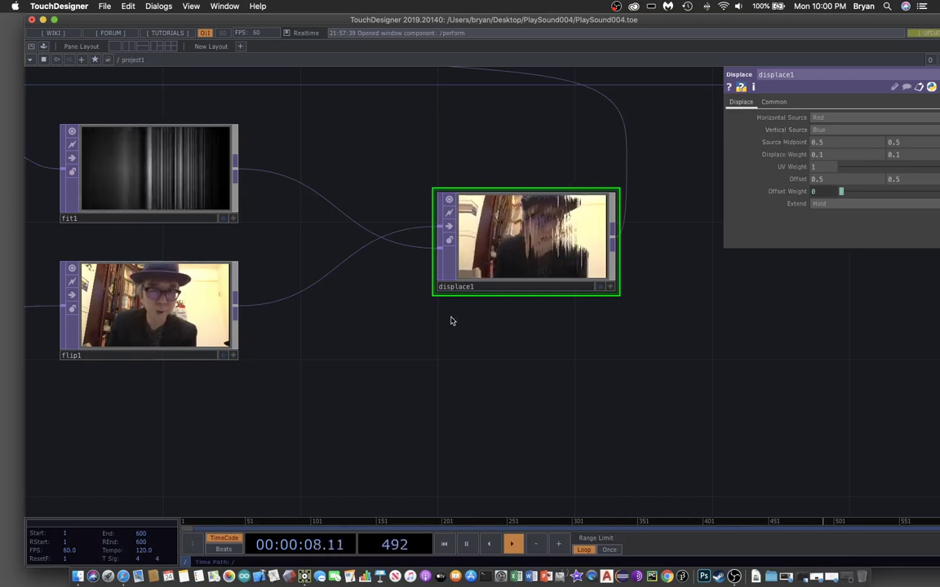
pyautogui.click(819, 131)
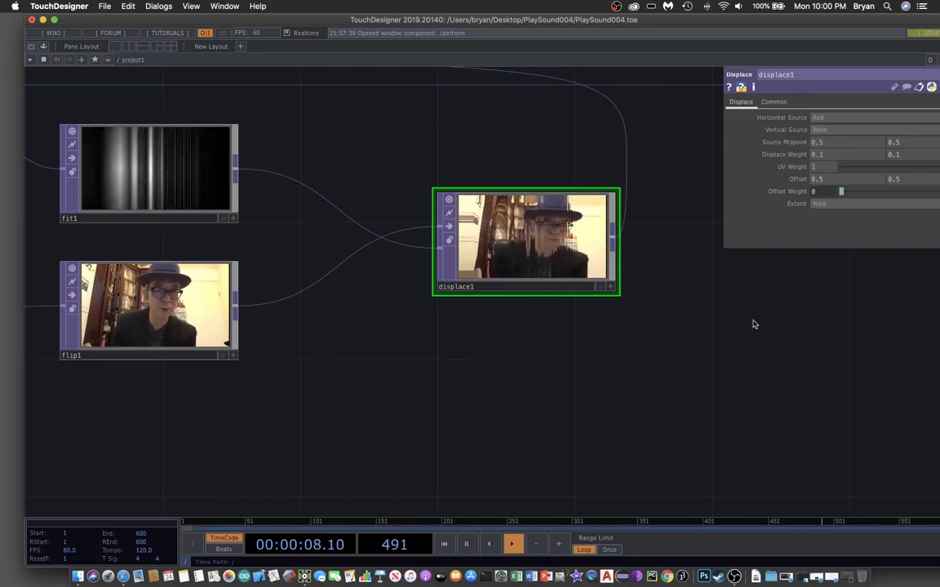
pyautogui.click(601, 292)
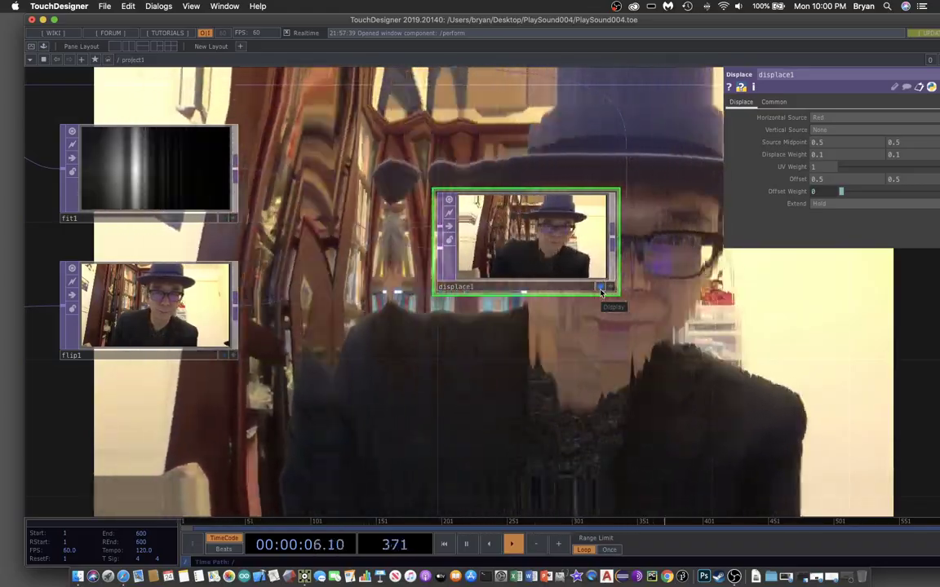
pyautogui.click(600, 288)
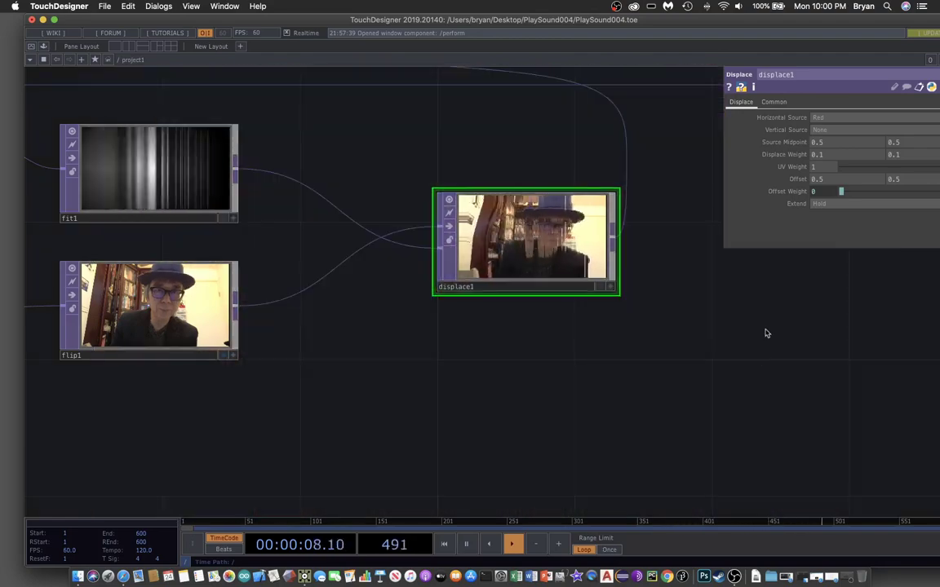
pyautogui.moveTo(765, 333); pyautogui.dragTo(772, 379)
pyautogui.moveTo(690, 427); pyautogui.dragTo(727, 418)
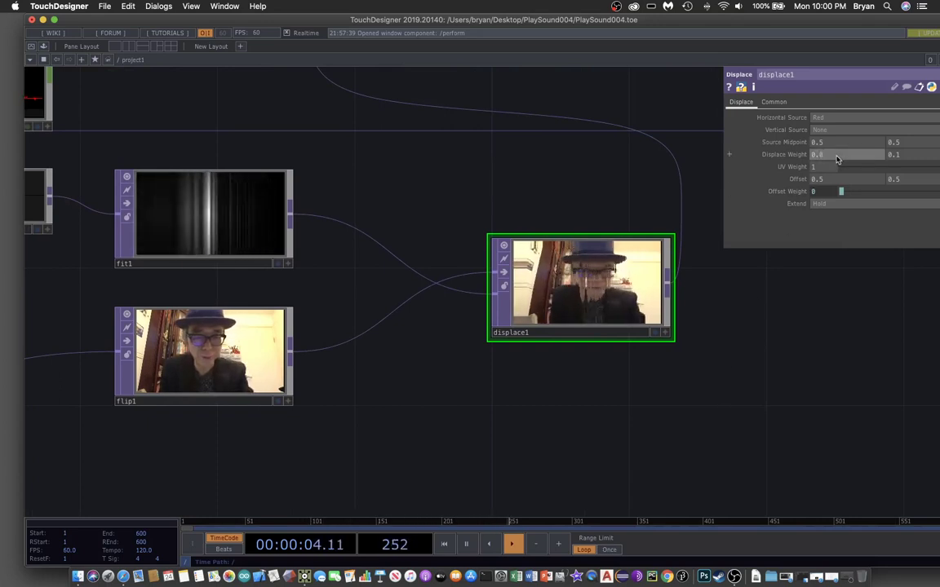
pyautogui.write('5')
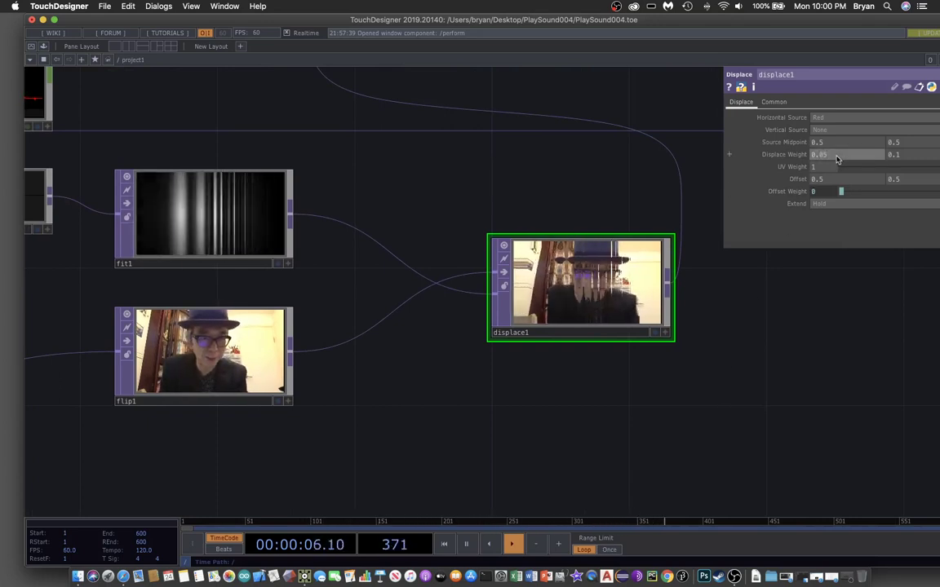
pyautogui.press('Return')
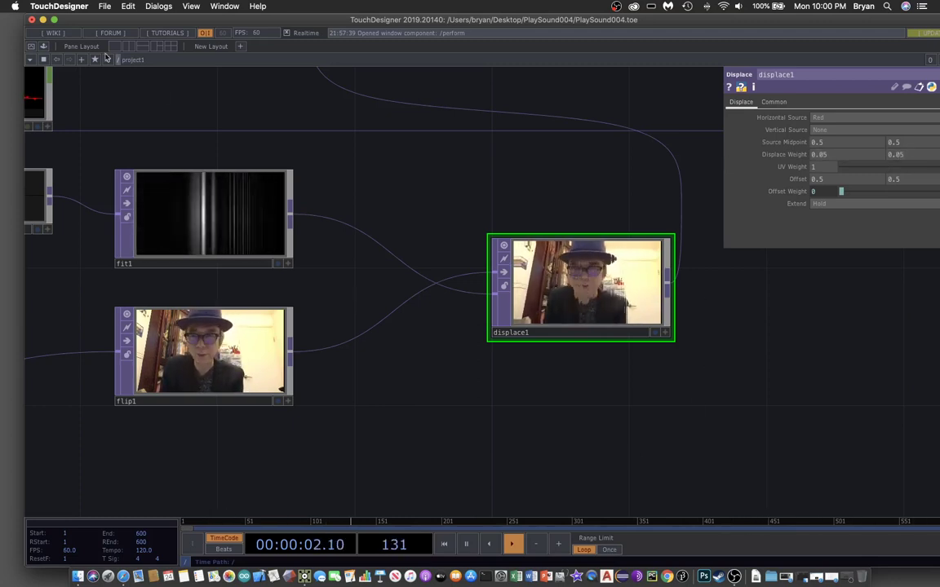
# Save the project as PlaySound004.1.toe and briefly preview displace1's output.
pyautogui.click(104, 6)
pyautogui.click(122, 87)
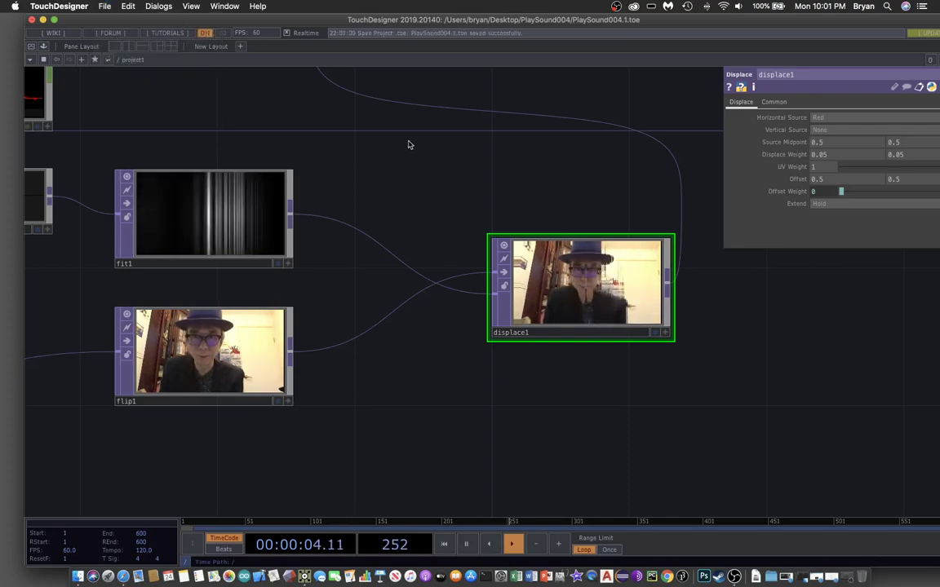
pyautogui.click(655, 333)
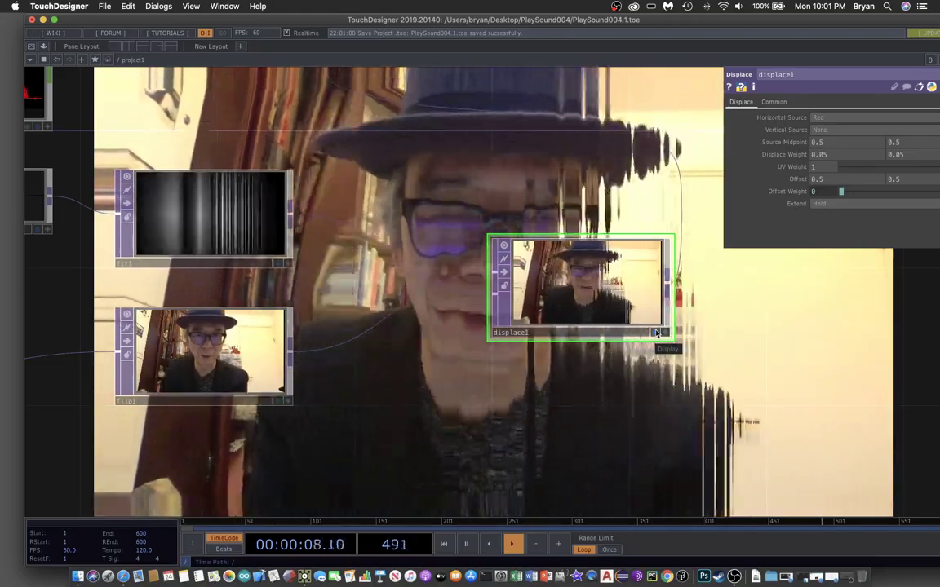
pyautogui.click(658, 332)
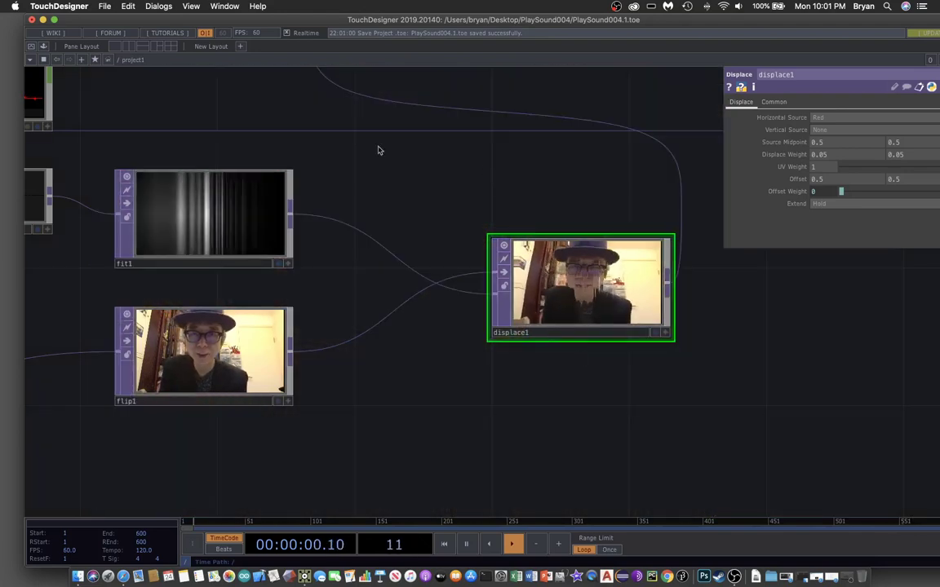
pyautogui.moveTo(233, 117); pyautogui.dragTo(283, 147)
# Frame all nodes, then set the root perform window to open at Fill with borders off.
pyautogui.press('h')
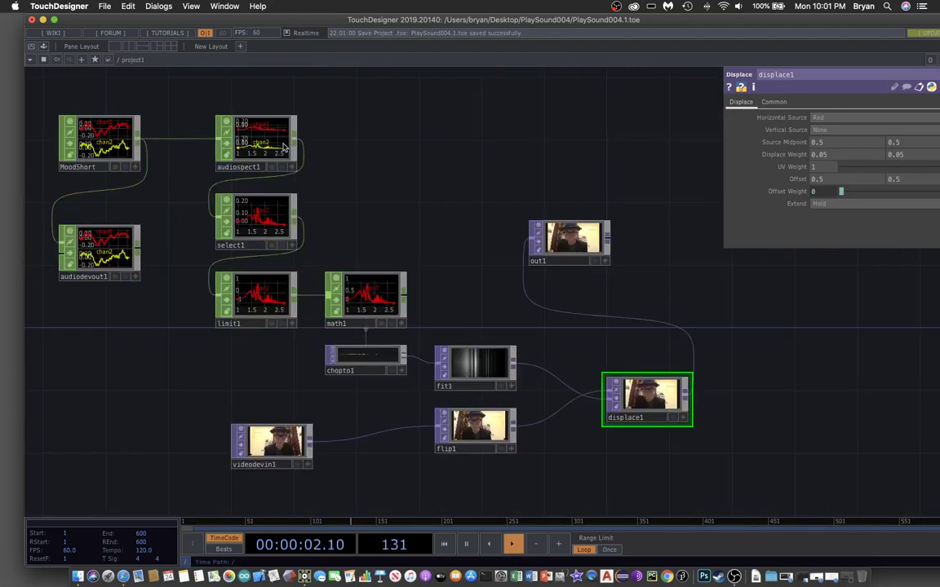
pyautogui.click(120, 62)
pyautogui.click(122, 75)
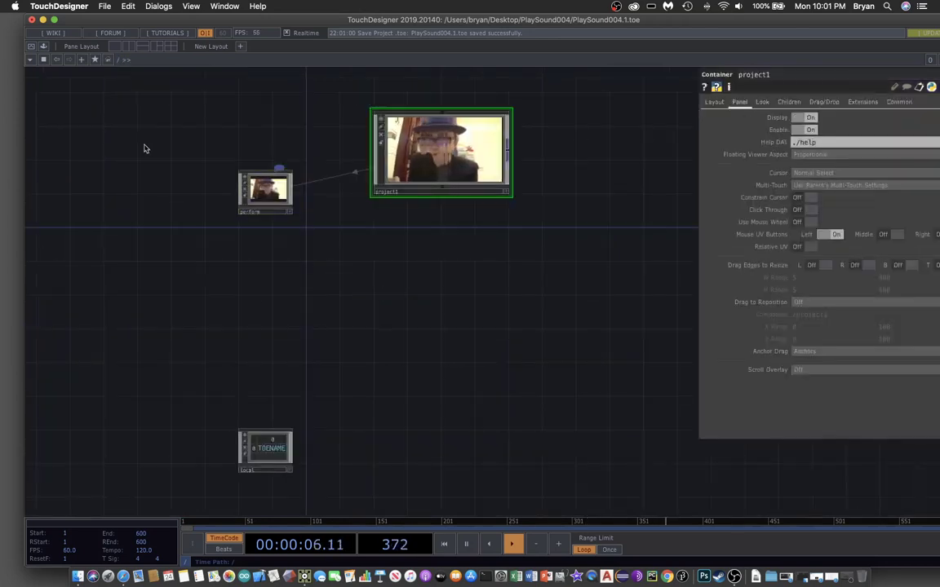
pyautogui.click(272, 192)
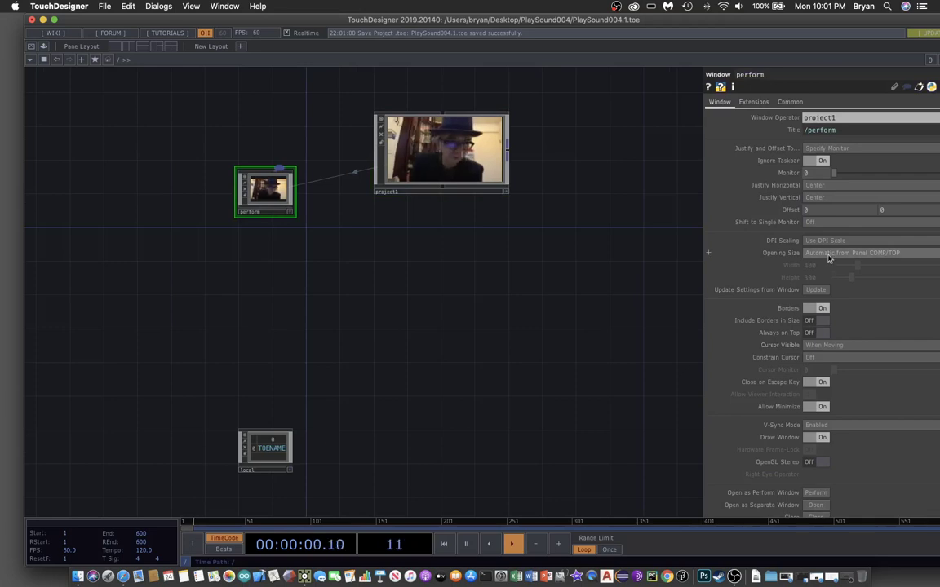
pyautogui.click(829, 254)
pyautogui.click(824, 278)
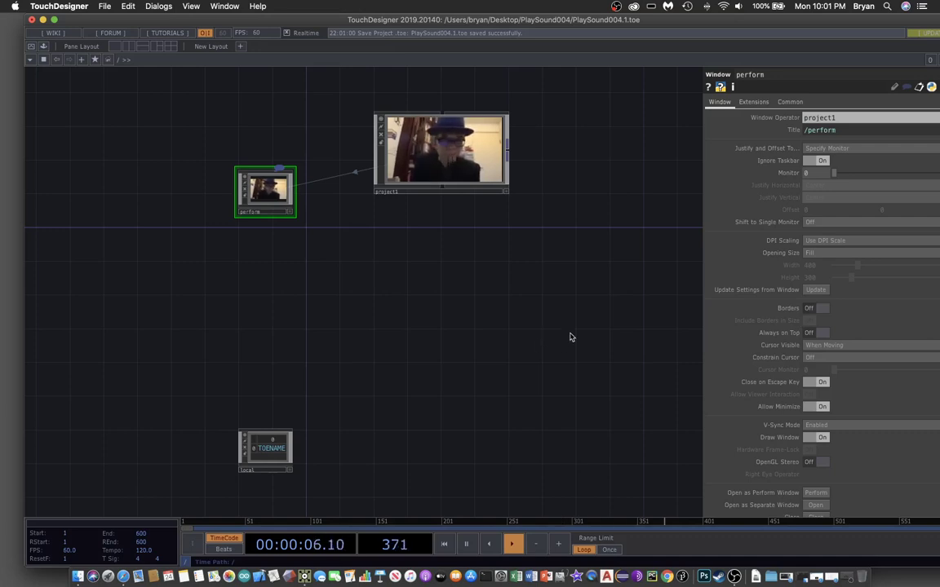
# Return inside project1 and save the project as PlaySound004.2.toe.
pyautogui.press('i')
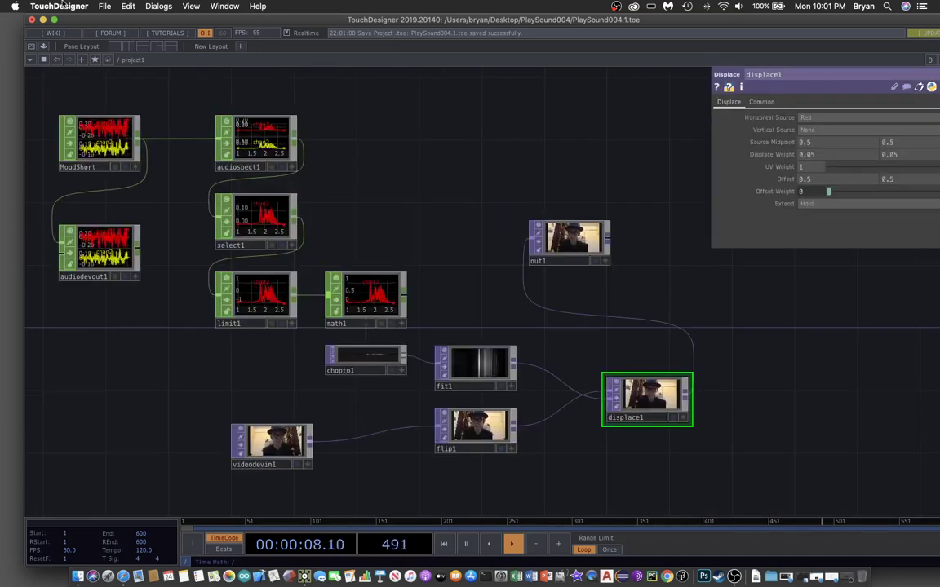
pyautogui.click(105, 6)
pyautogui.click(92, 84)
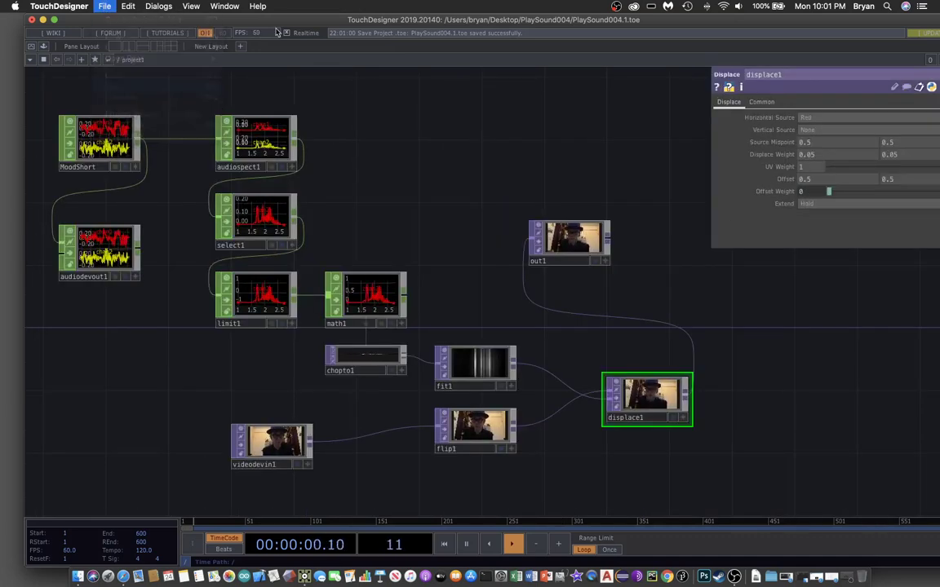
pyautogui.moveTo(275, 24); pyautogui.dragTo(253, 24)
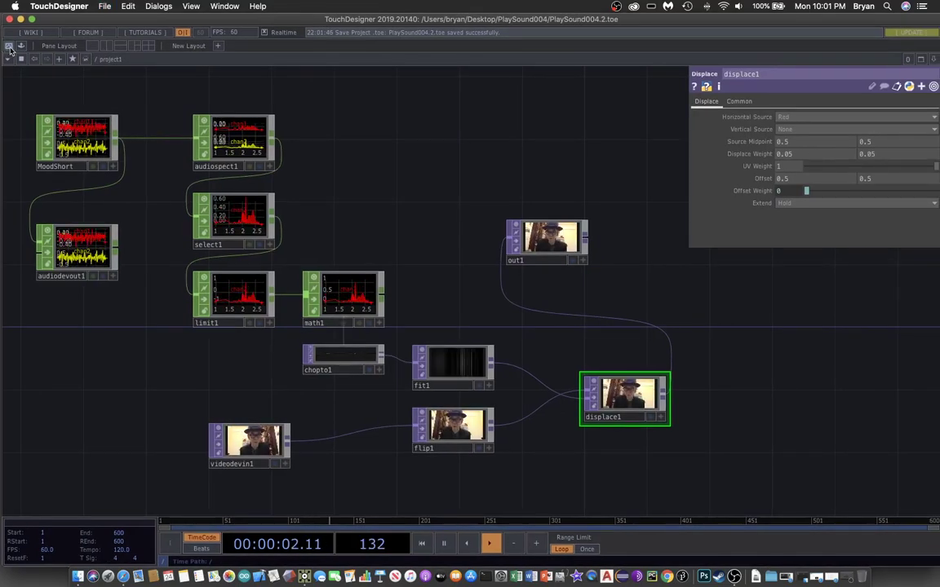